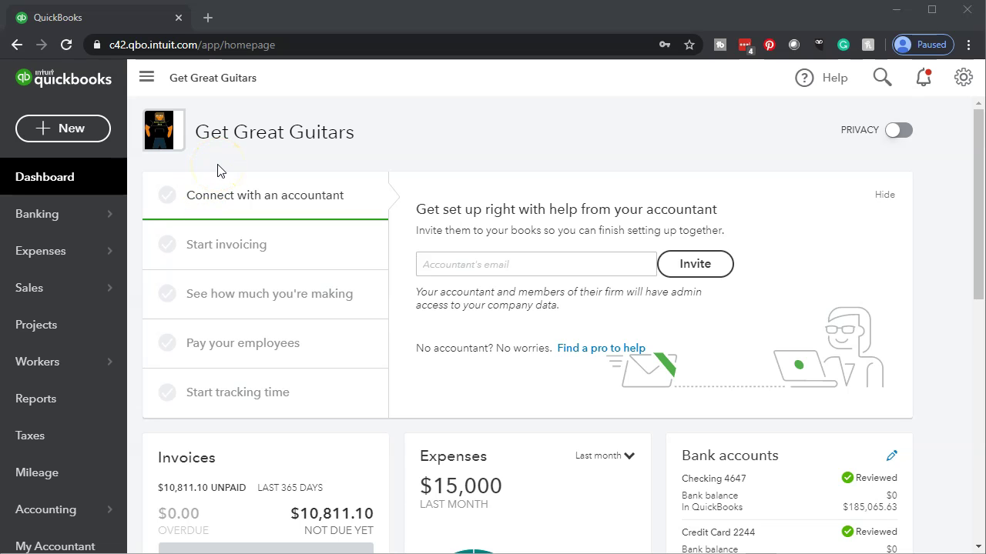
- Open the Balance Sheet report from the favorite reports
left_click(90, 401)
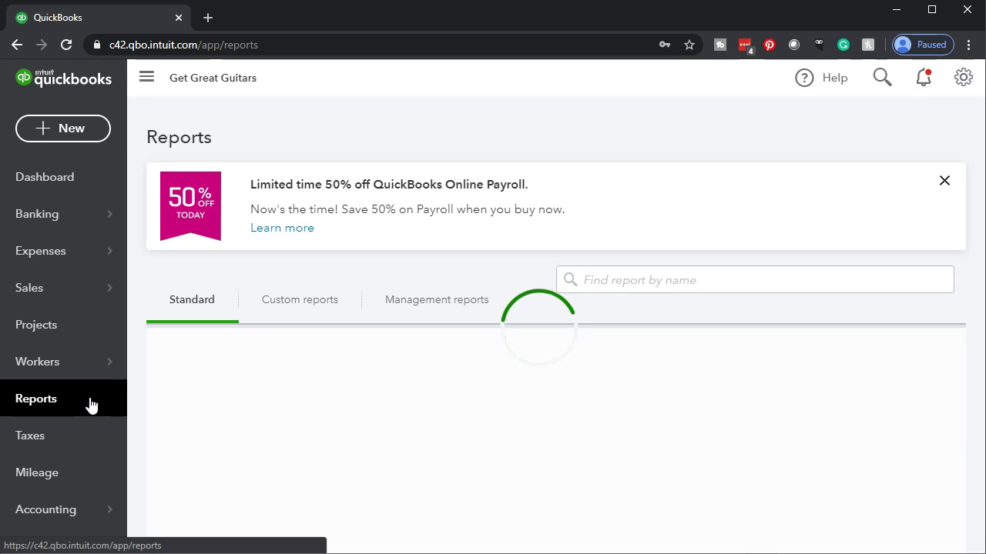
left_click(158, 405)
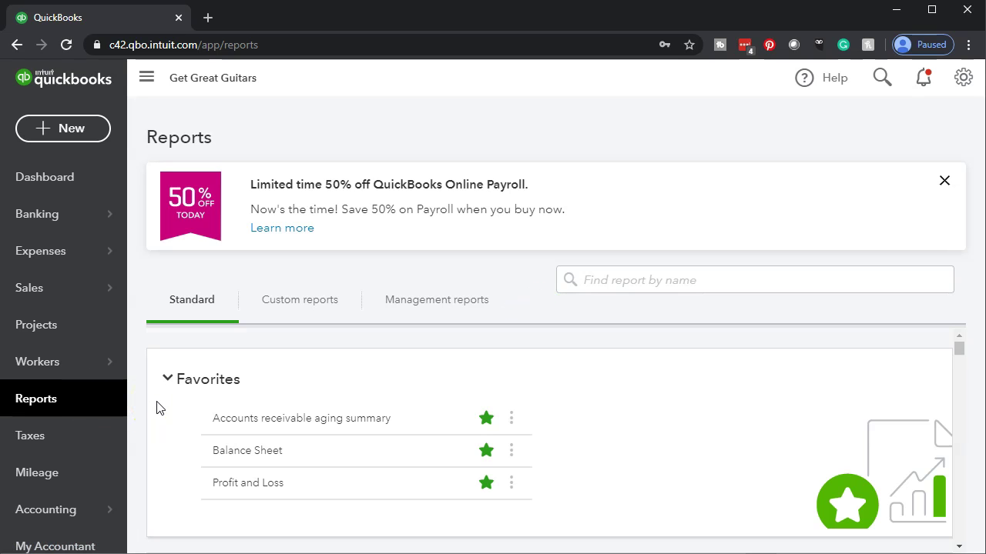
left_click(231, 450)
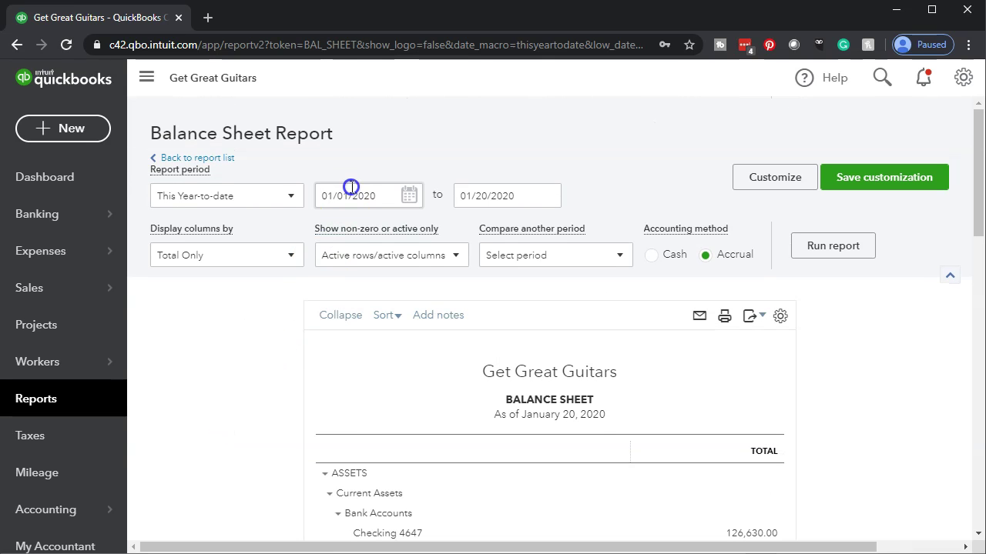
- Set the Balance Sheet report's end date to 04/30/2020 and run it
left_click_drag(380, 194, 274, 198)
key("Tab")
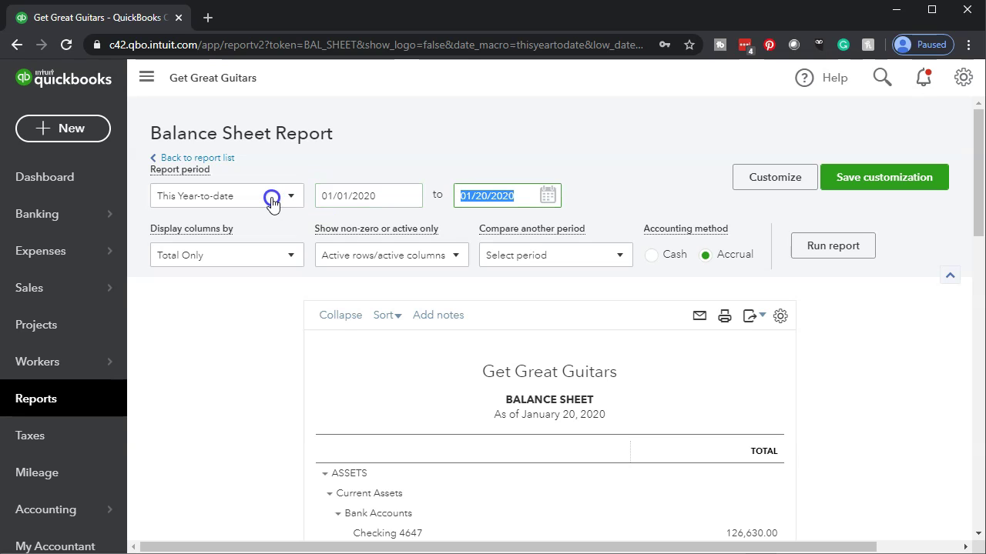
type("04/30/2")
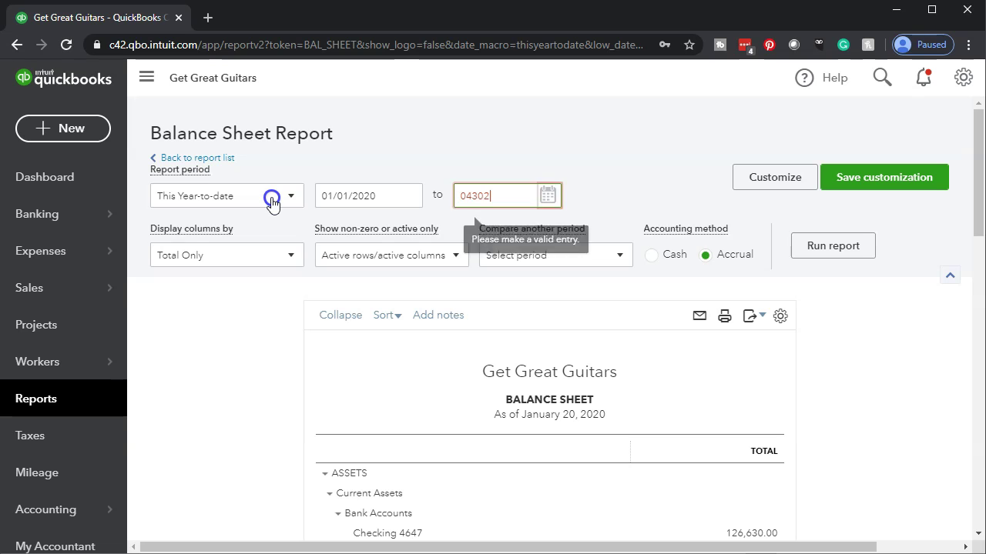
type("0")
key("Tab")
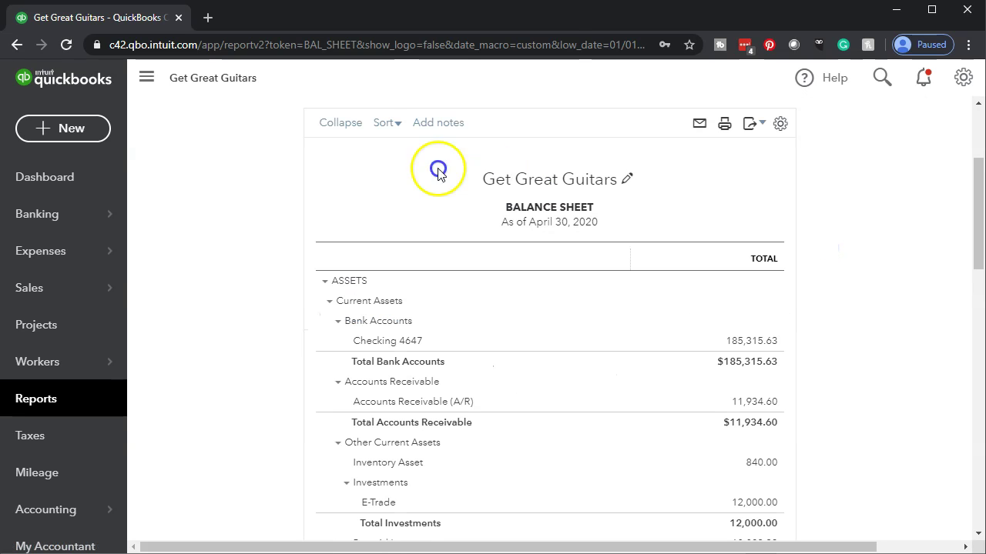
- Duplicate the browser tab holding the Balance Sheet and return to the original tab
right_click(115, 19)
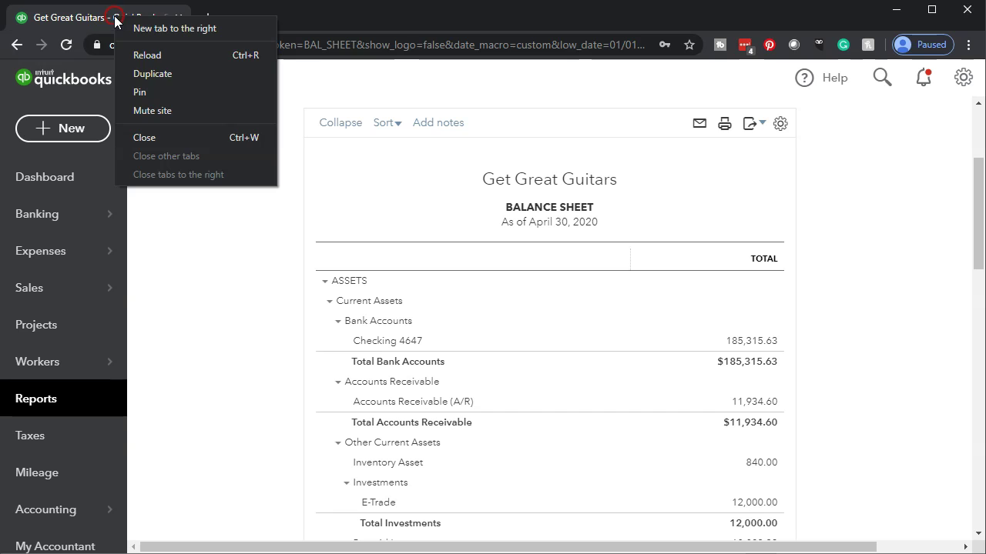
left_click(142, 74)
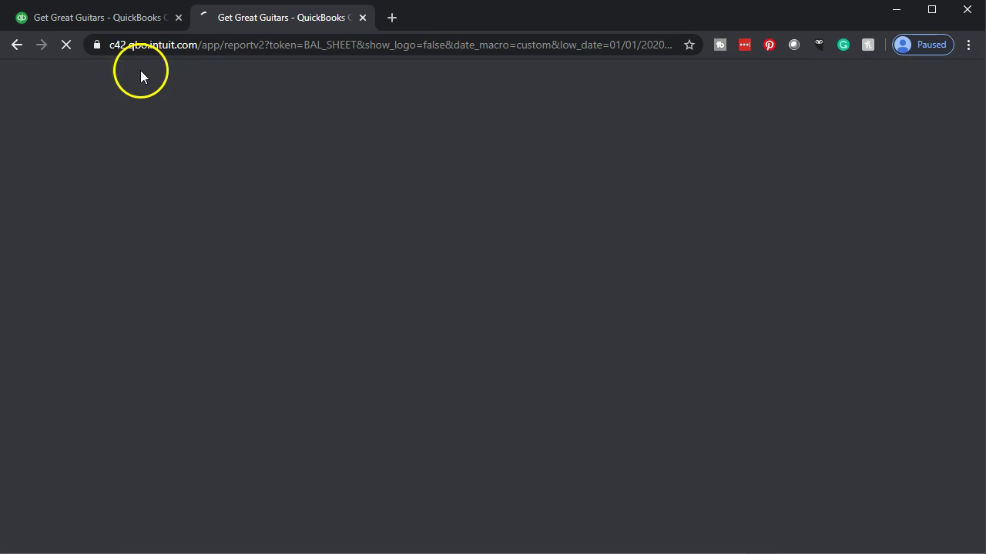
left_click(138, 24)
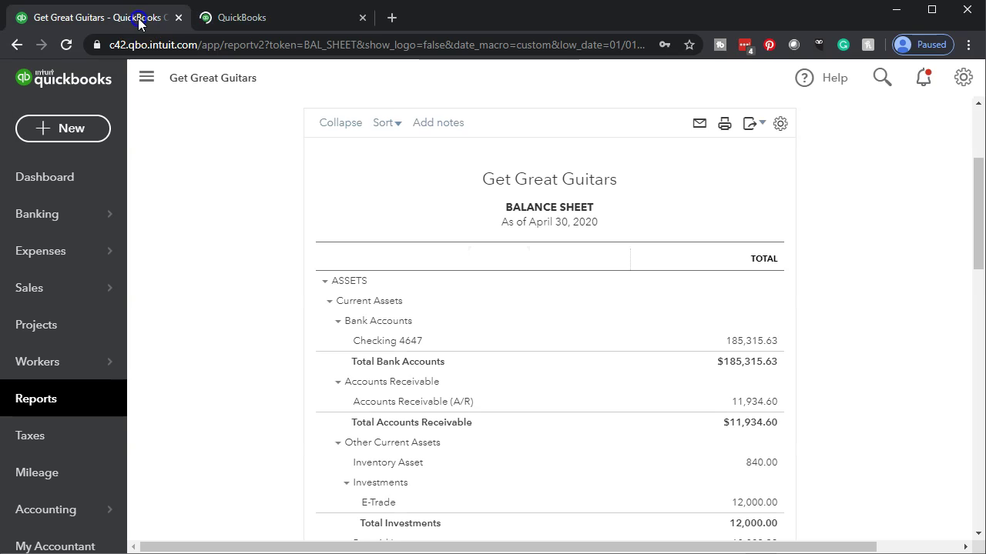
- Open the Profit and Loss report, set its end date to 04/30/2020 and run it
left_click(64, 401)
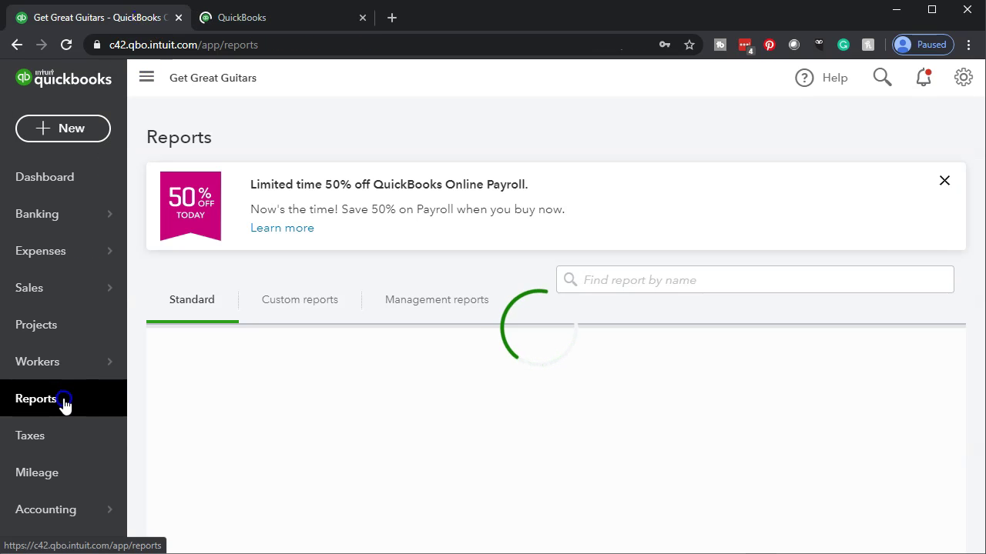
left_click(244, 485)
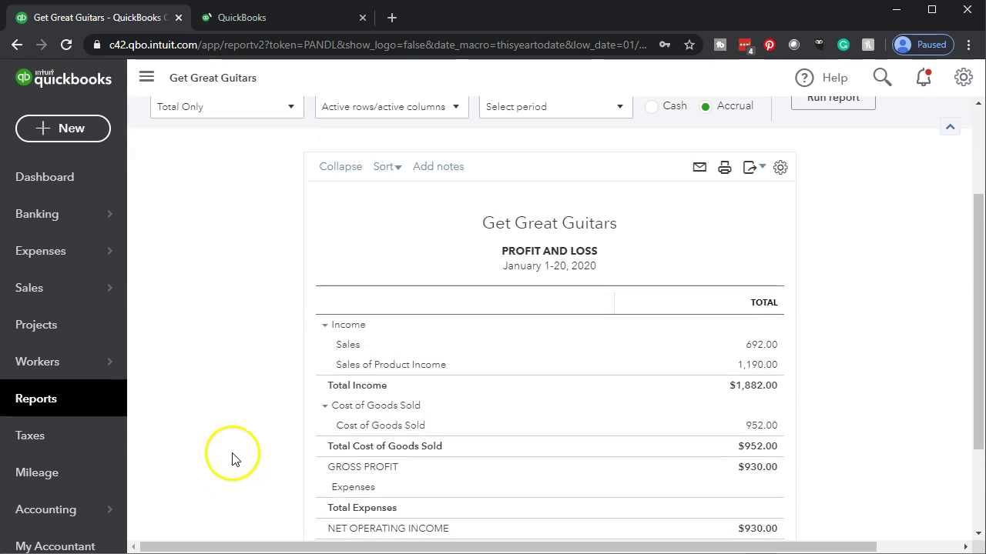
left_click(375, 204)
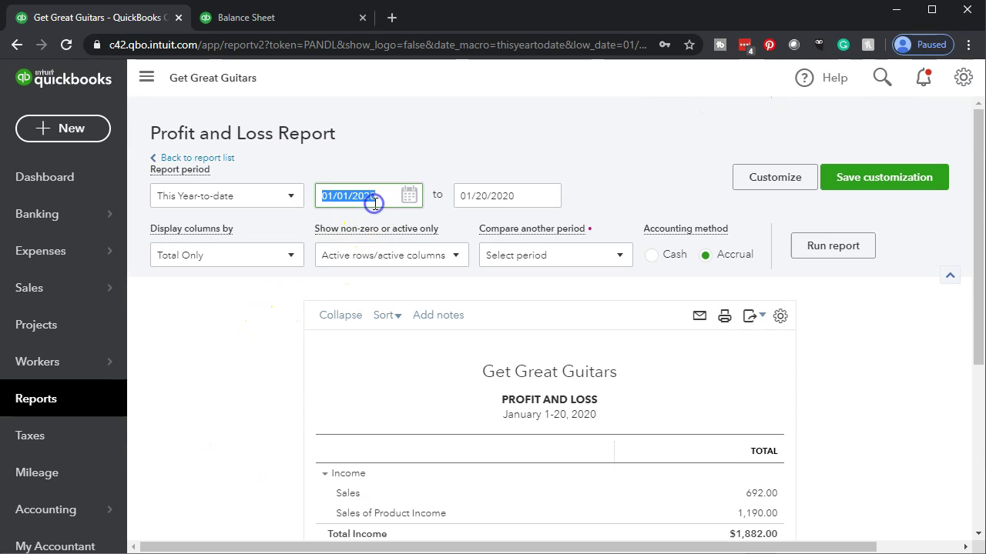
key("Tab")
type("04302020")
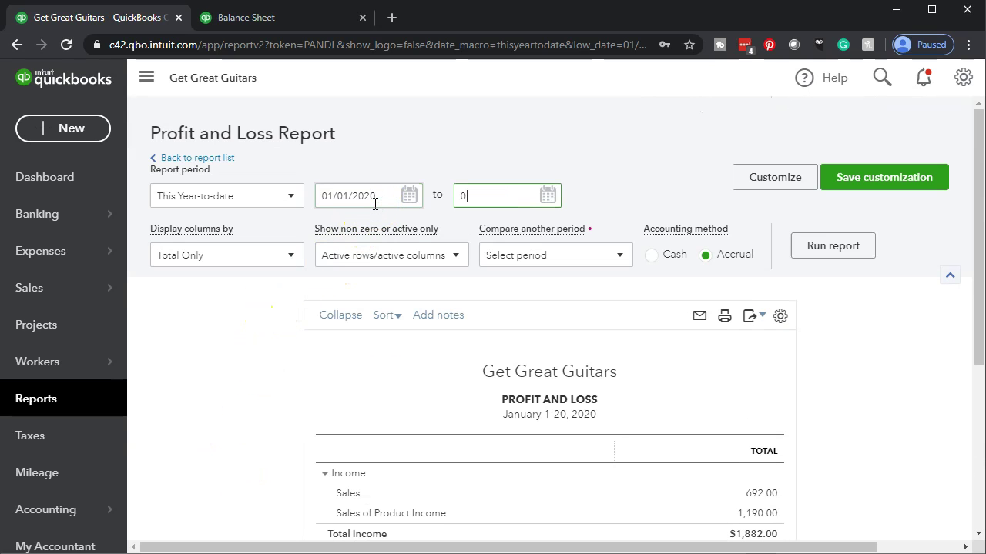
key("Tab")
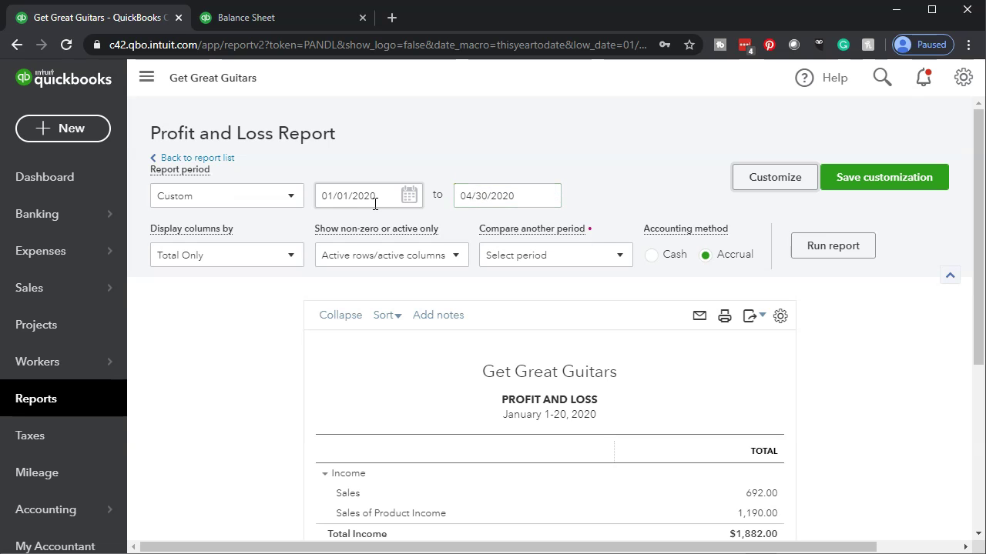
left_click(809, 247)
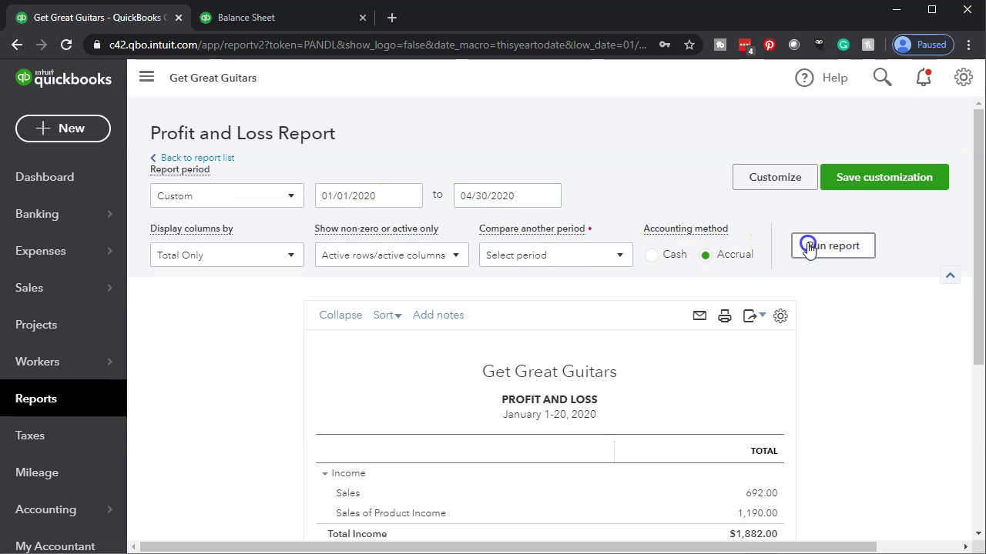
scroll(807, 244, "down", 3)
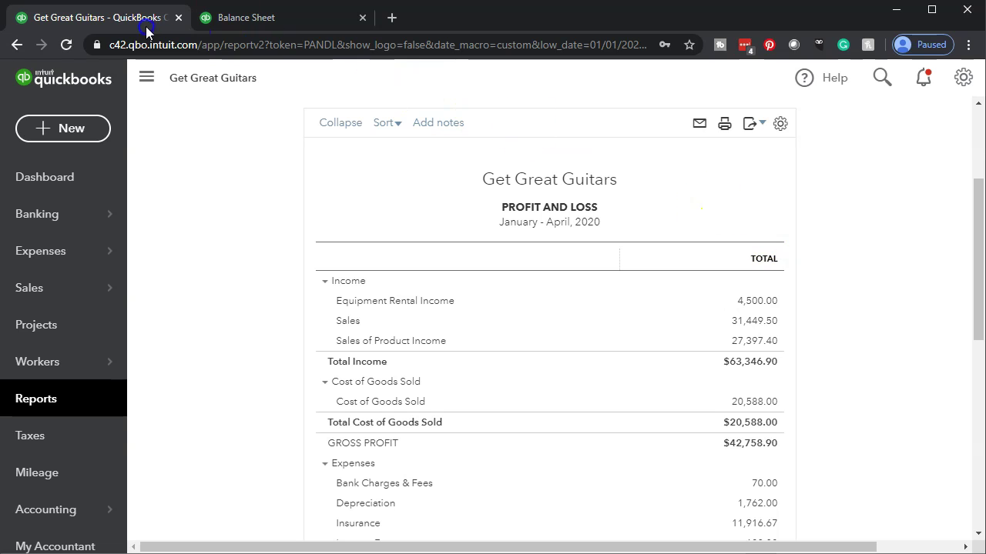
- Duplicate the browser tab holding the Profit and Loss report and switch to the Balance Sheet tab
right_click(123, 20)
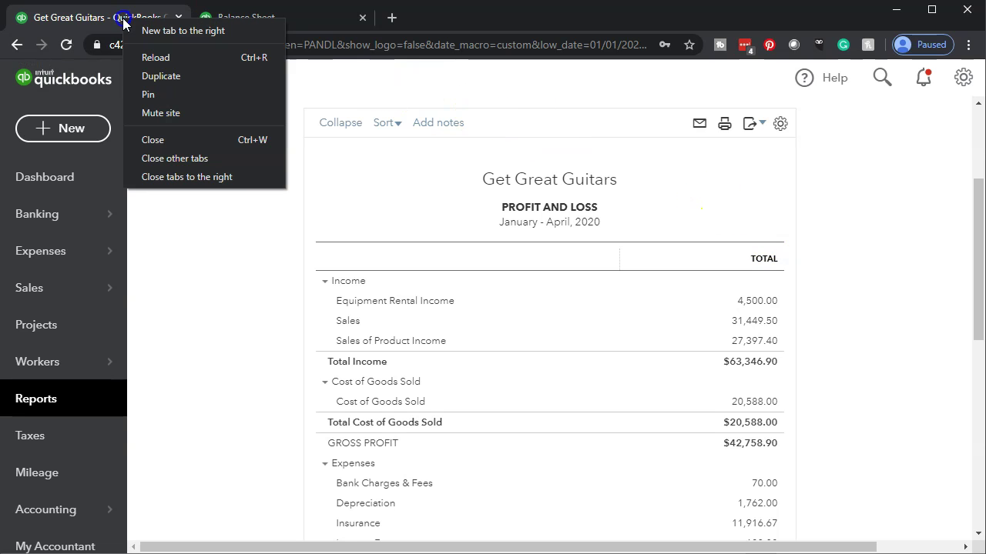
left_click(147, 76)
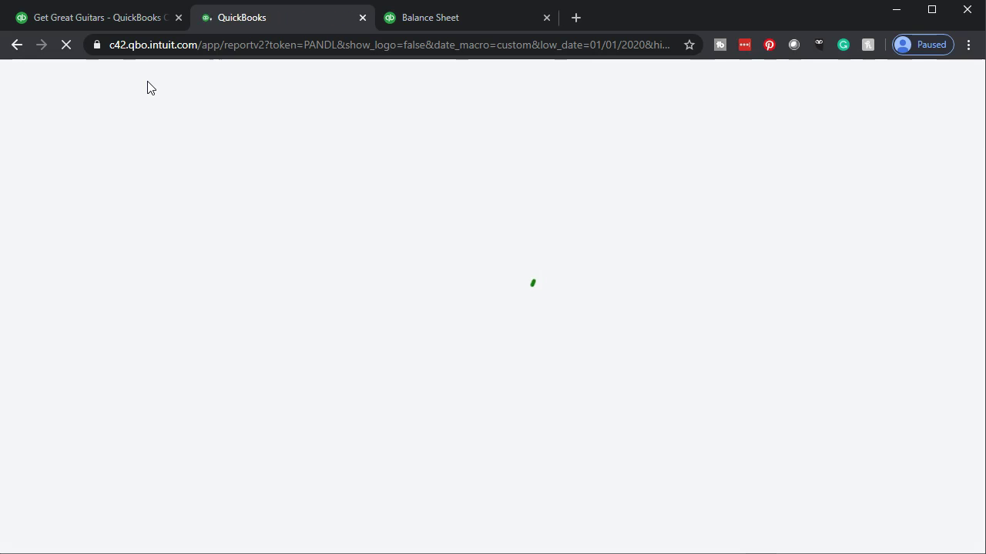
left_click(436, 20)
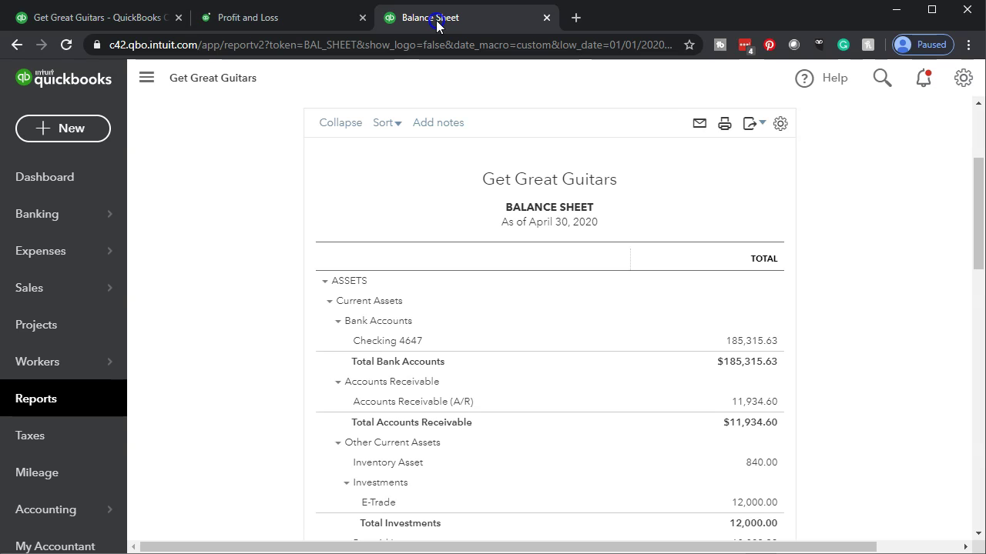
- Hide the navigation sidebar, enlarge the page and examine the credit card balance among the Balance Sheet's liabilities
left_click(146, 77)
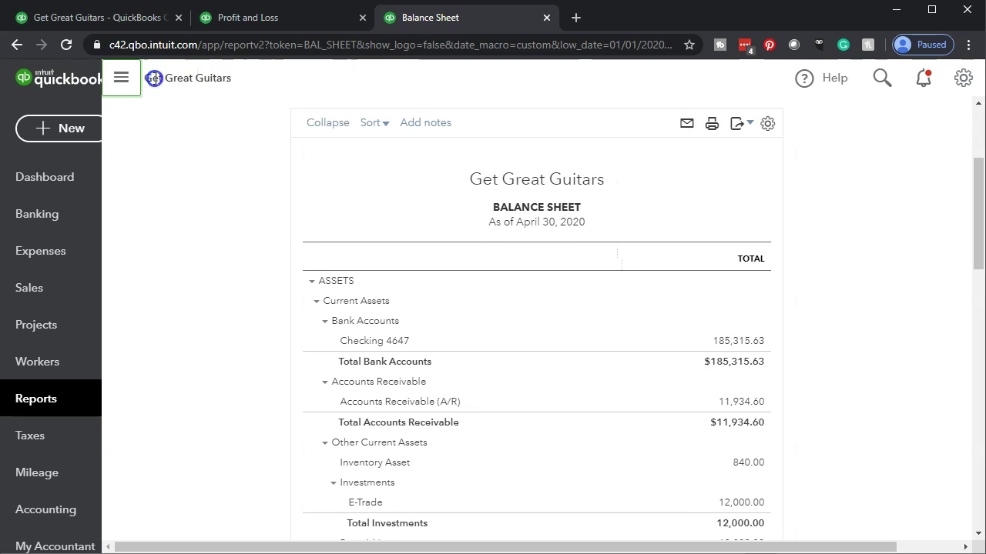
left_click(127, 242)
key("ctrl+plus")
key("ctrl+plus")
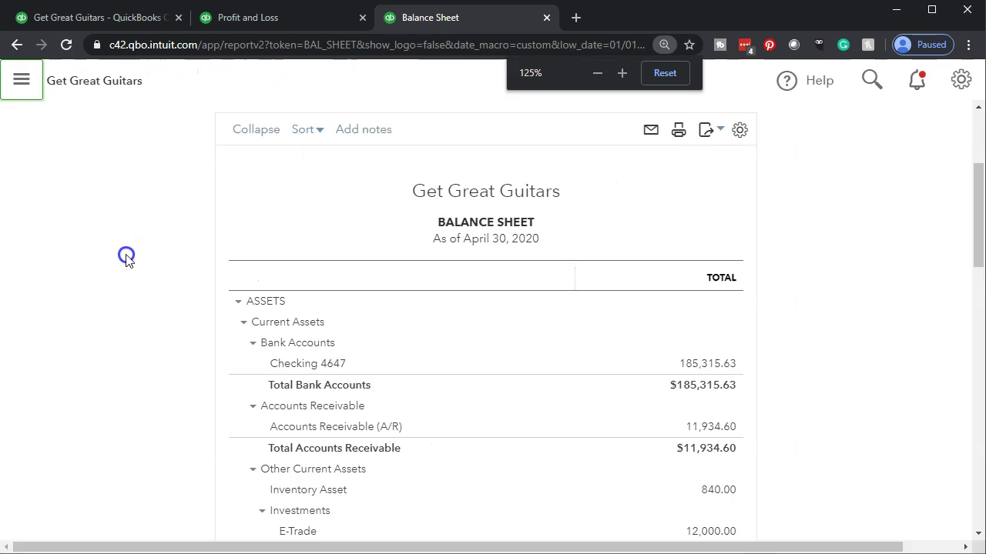
key("ctrl+plus")
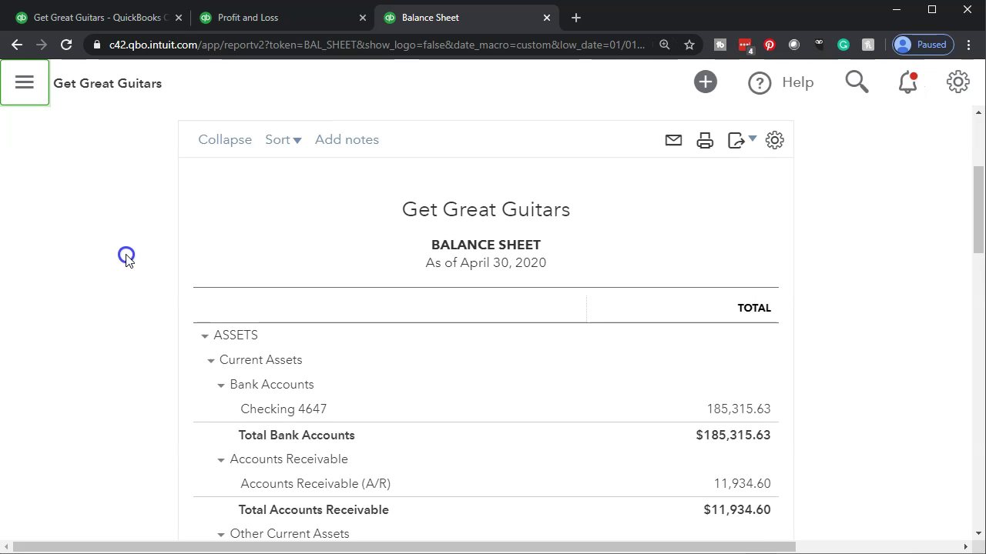
scroll(127, 258, "down", 5)
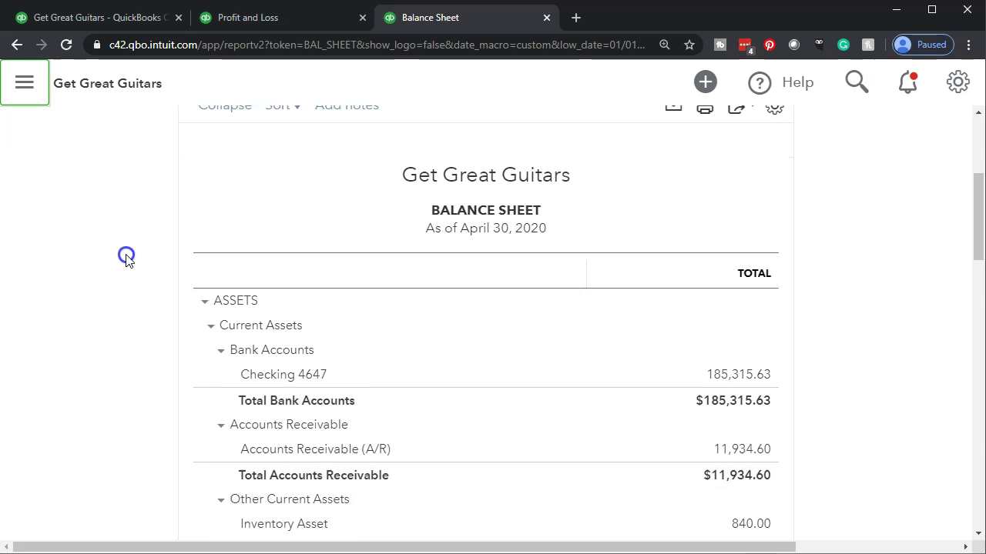
scroll(126, 258, "down", 8)
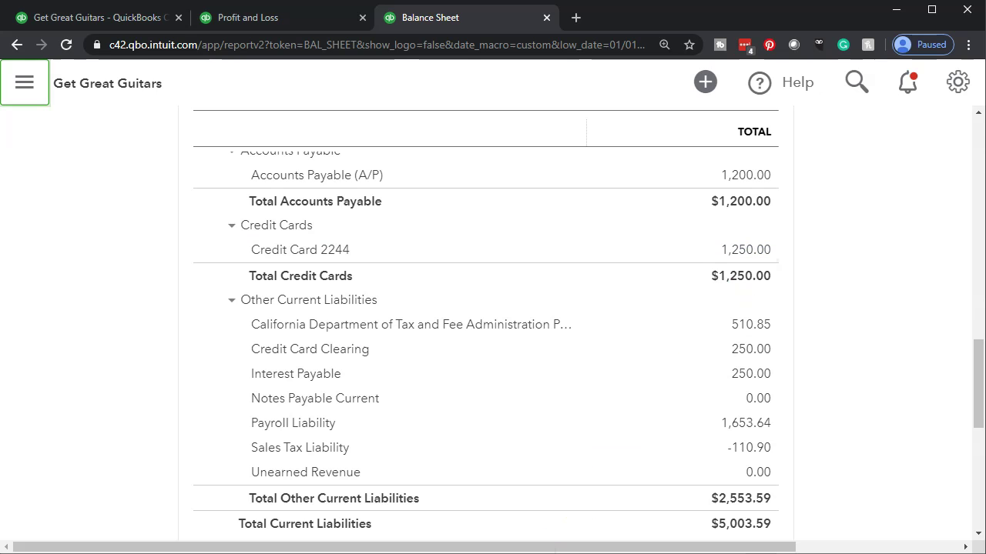
- Switch to the Credit Card.xlsx workbook in Excel and examine the April opening balance, customer payment, charges and ending balance in G4:G7
key("alt+Tab")
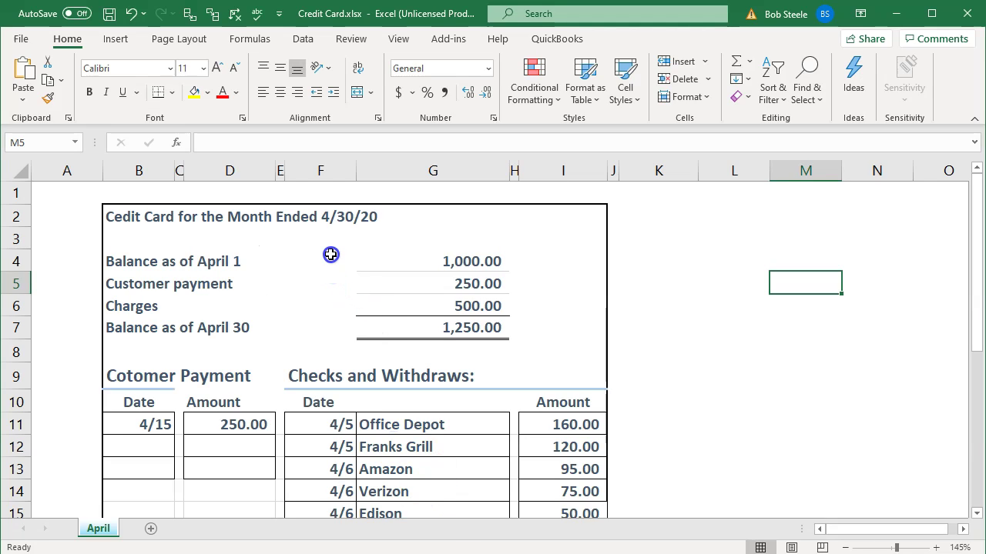
left_click(402, 322)
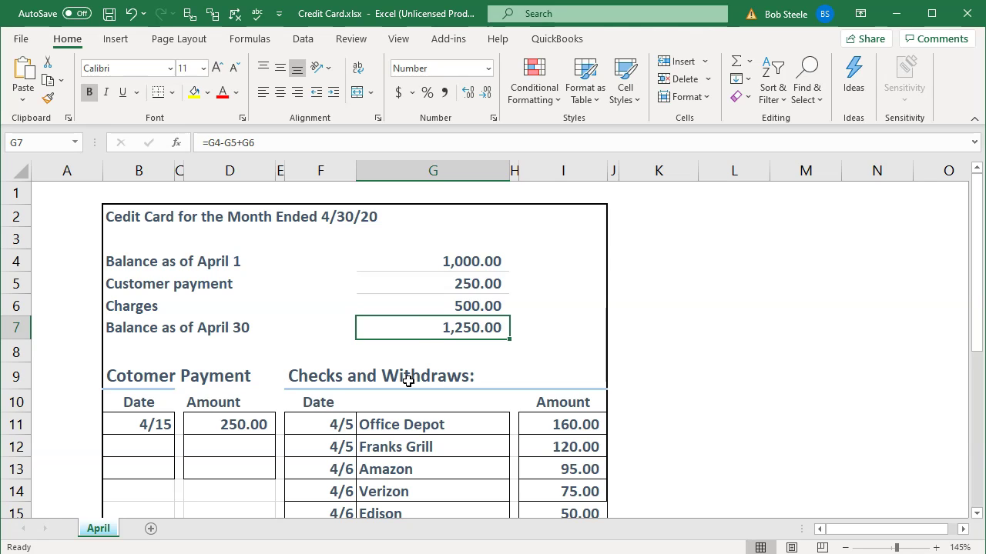
left_click(439, 259)
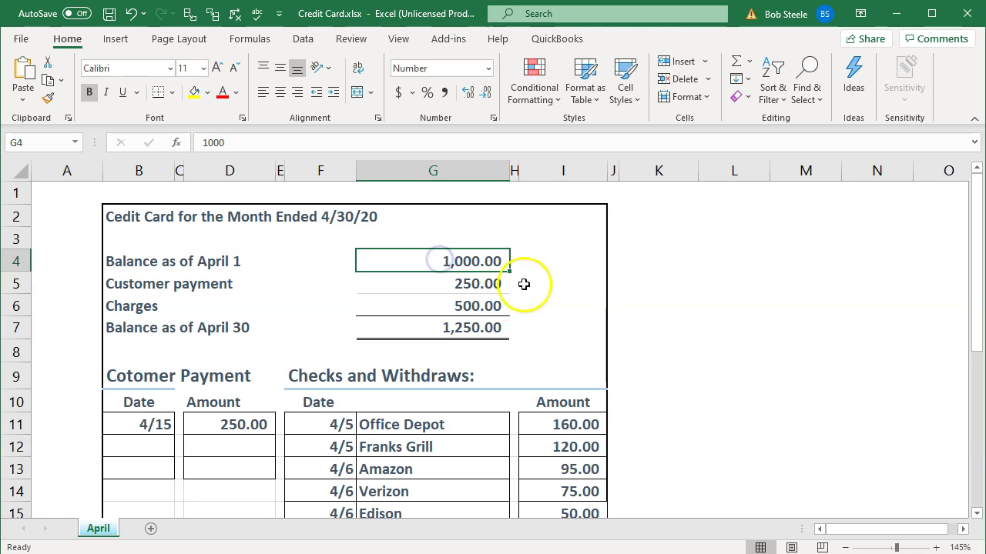
key("Down")
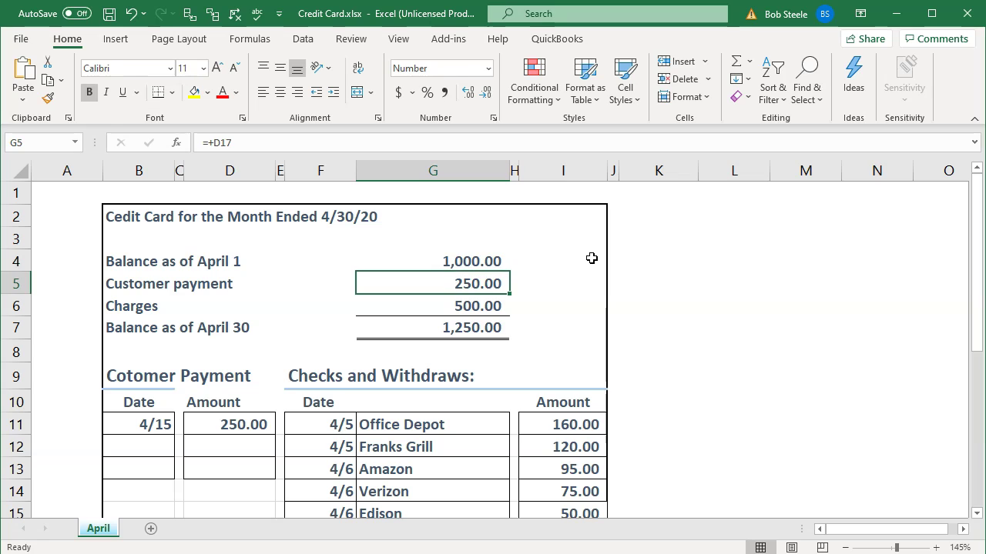
key("Down")
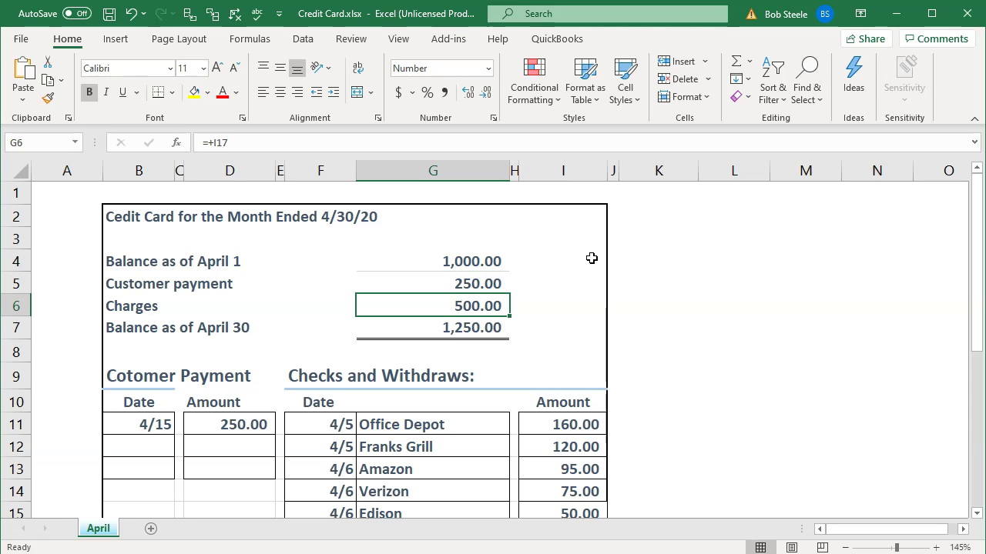
key("Down")
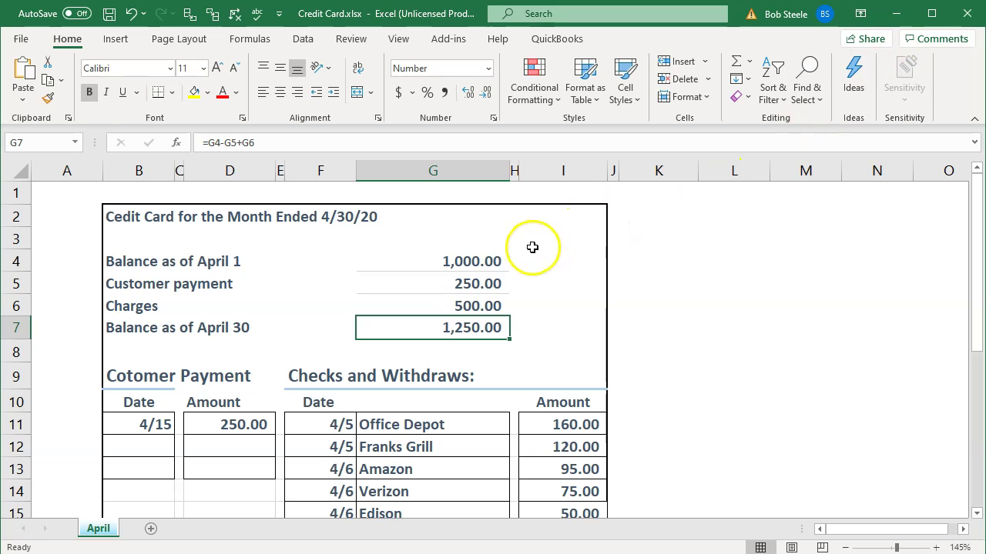
left_click(507, 262)
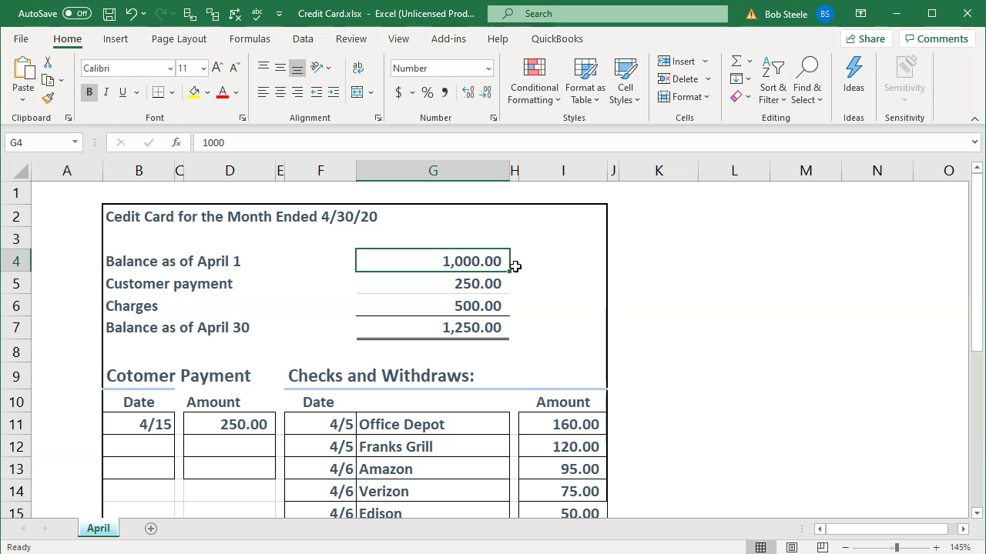
- Return to QuickBooks in Chrome, switch to the first tab and restore its page zoom to normal size
left_click(896, 23)
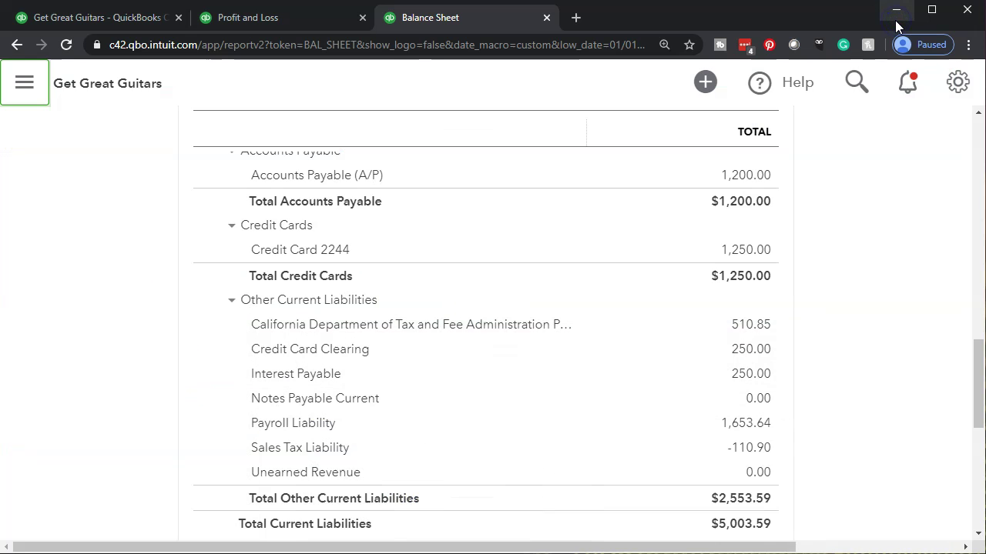
left_click(34, 91)
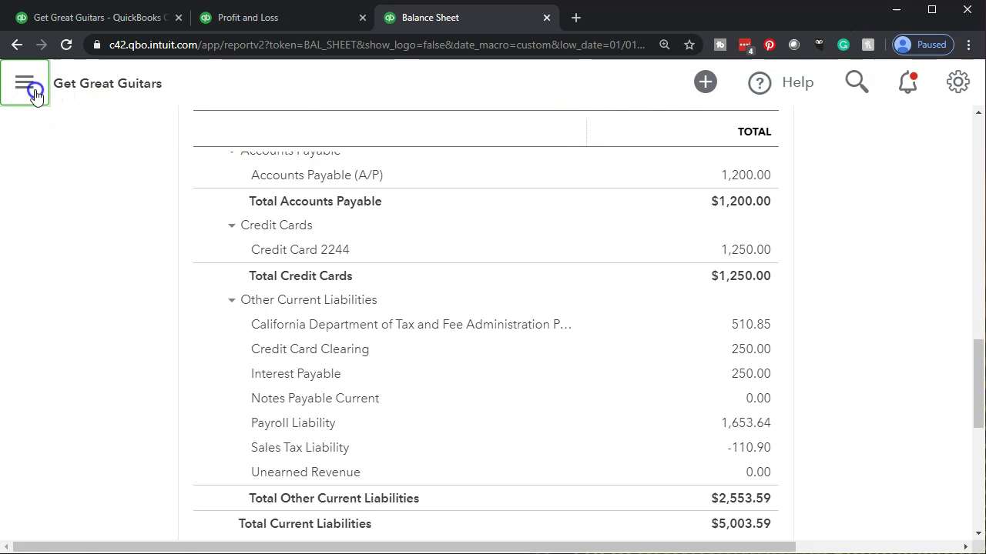
left_click(81, 17)
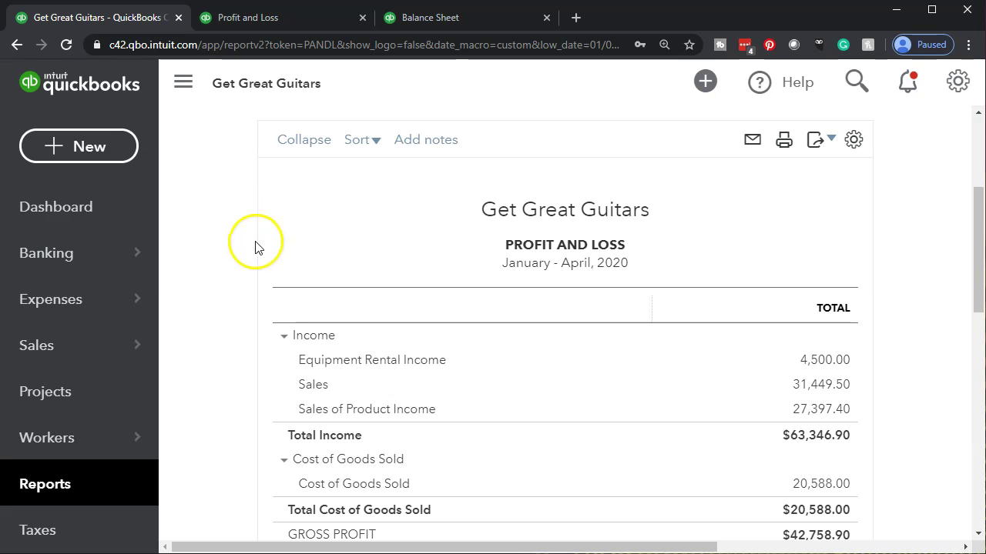
key("ctrl+minus")
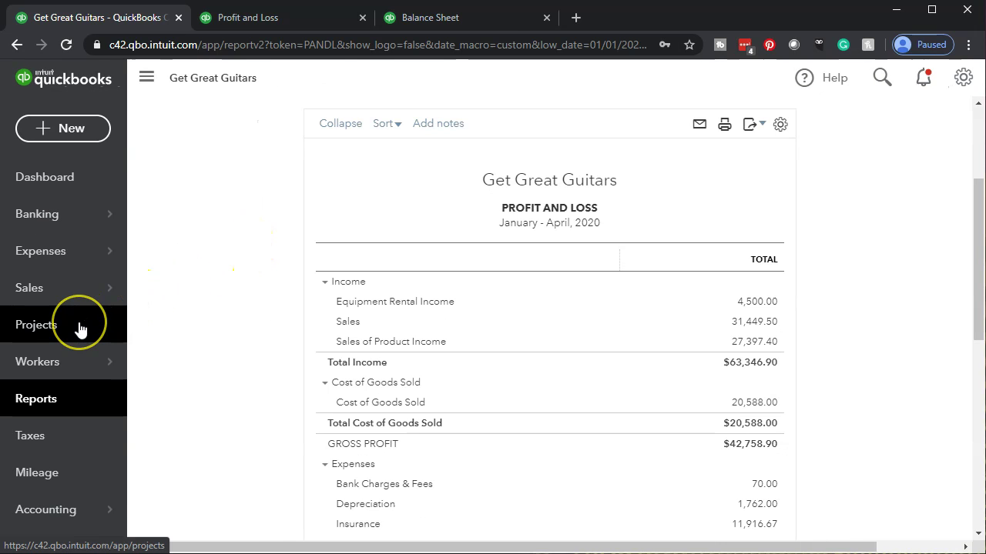
- Open the Reconcile page of the accounting section
scroll(79, 330, "down", 2)
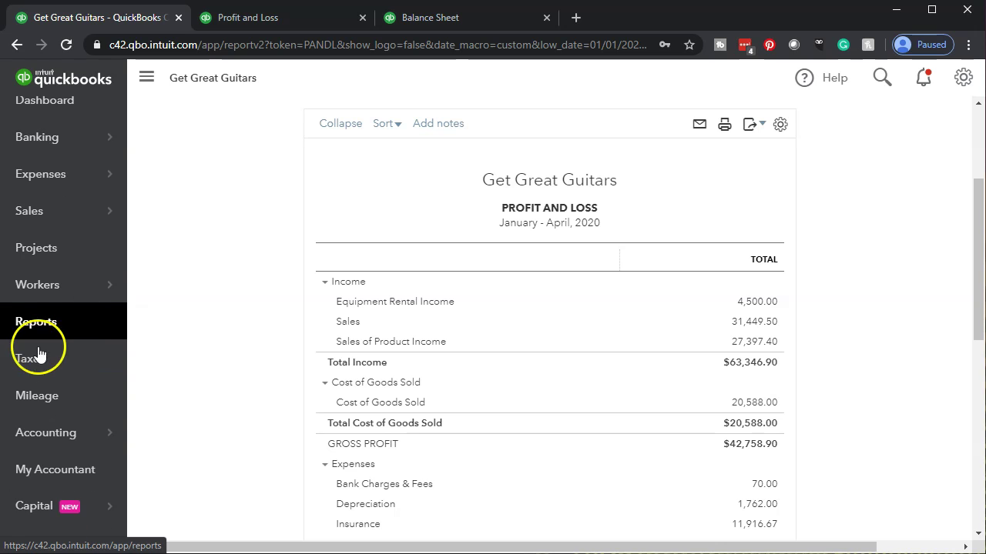
left_click(46, 432)
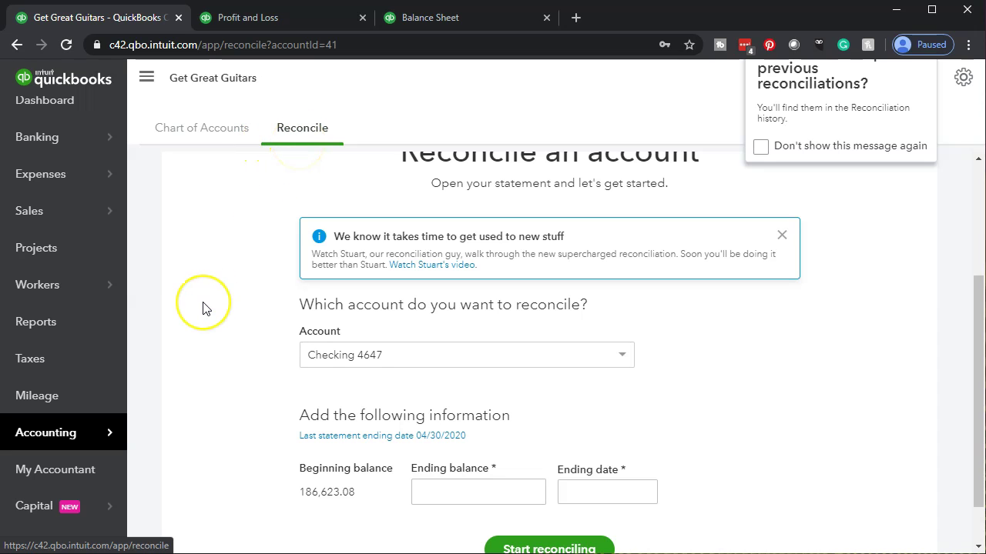
scroll(203, 308, "down", 1)
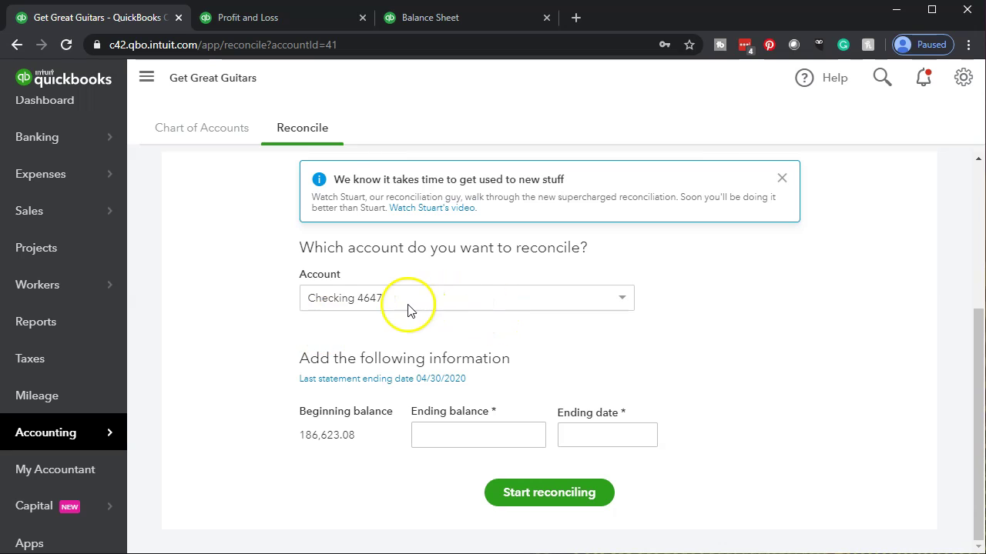
- Choose the credit card account as the account to reconcile and hide the navigation sidebar
left_click(516, 296)
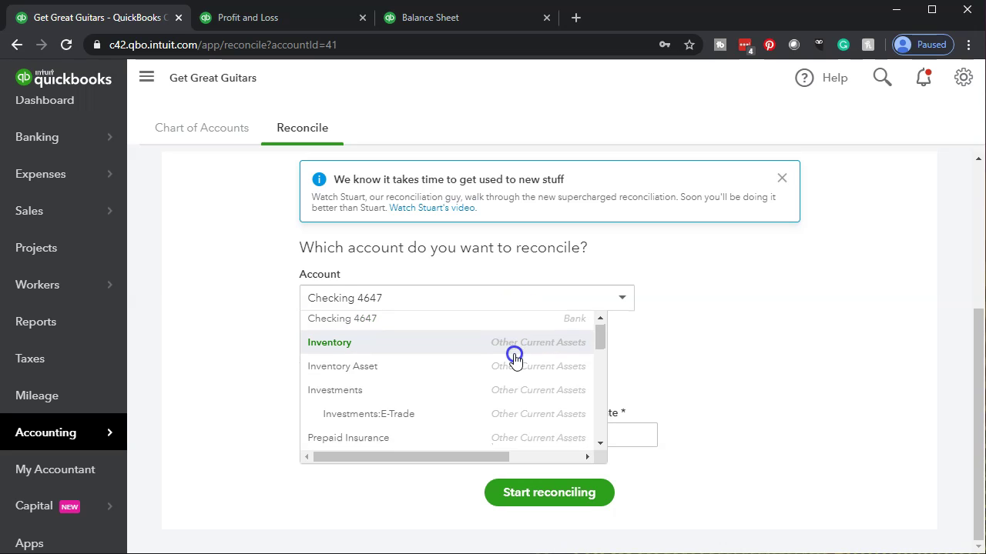
scroll(514, 359, "down", 1)
scroll(521, 361, "down", 1)
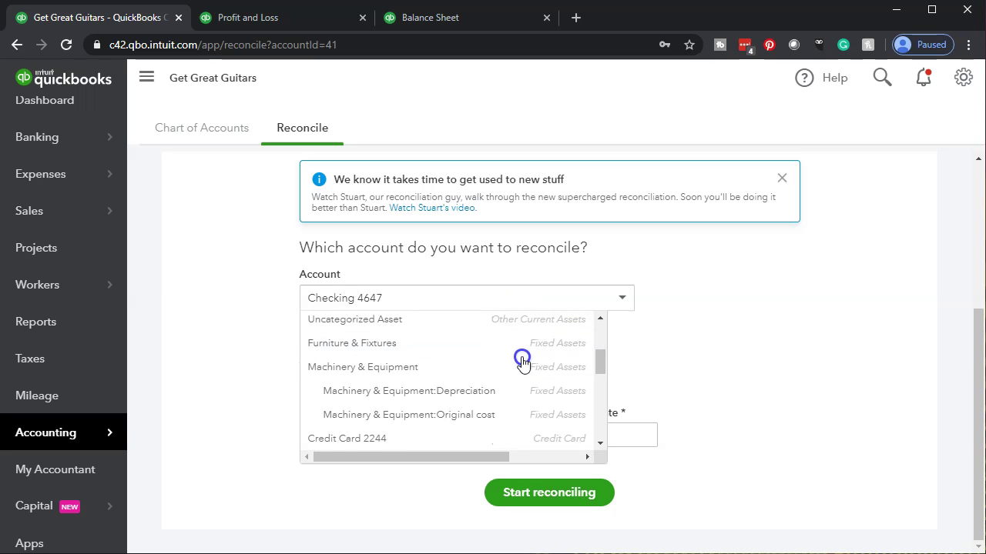
scroll(522, 358, "down", 1)
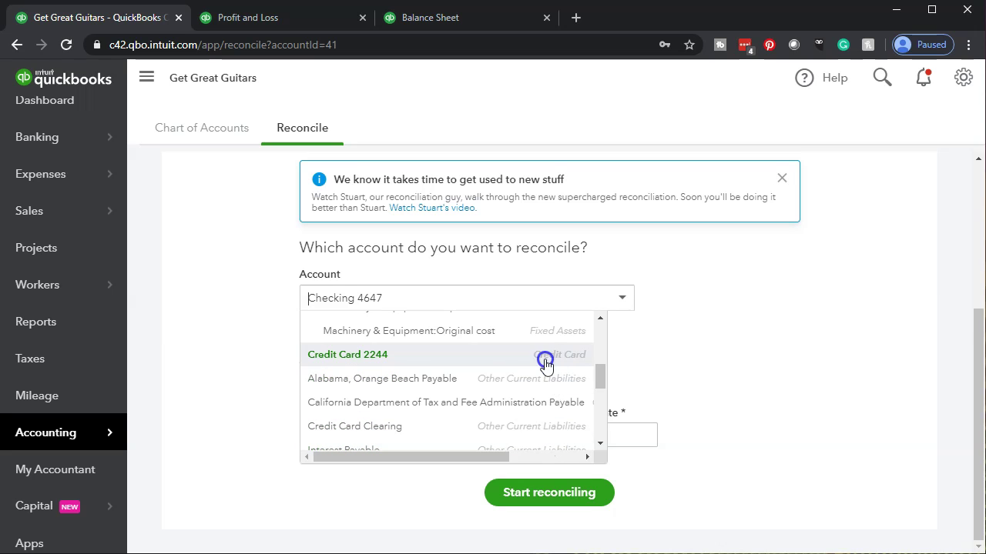
left_click(380, 358)
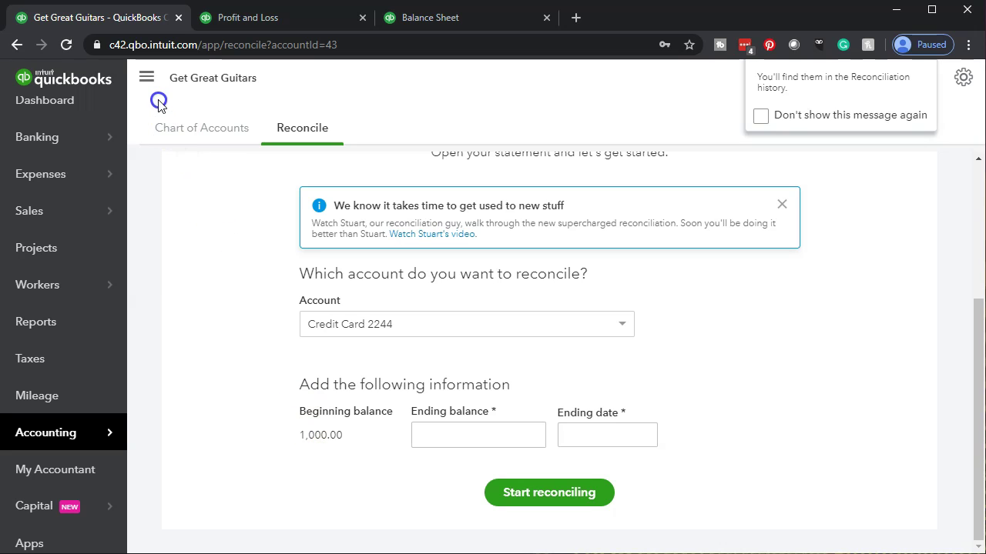
left_click(146, 79)
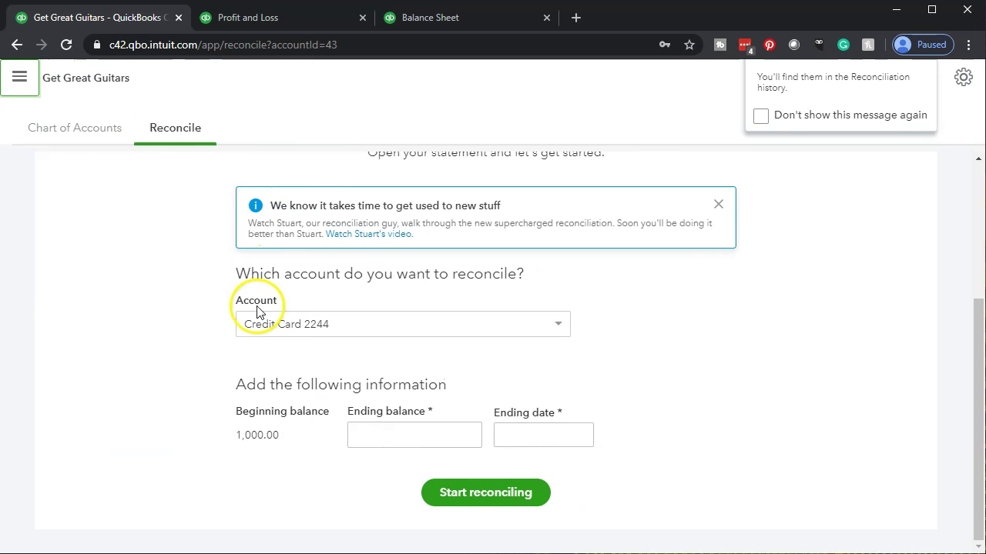
- Look up the April 30 balance in the Credit Card.xlsx workbook and enter 1,250.00 as the ending balance in QuickBooks
key("alt+Tab")
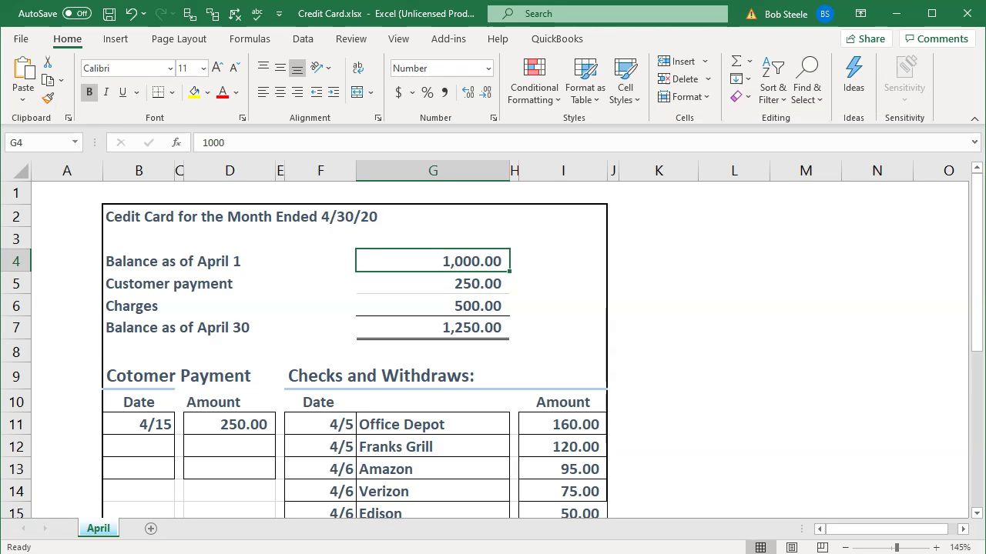
key("alt+Tab")
left_click(424, 437)
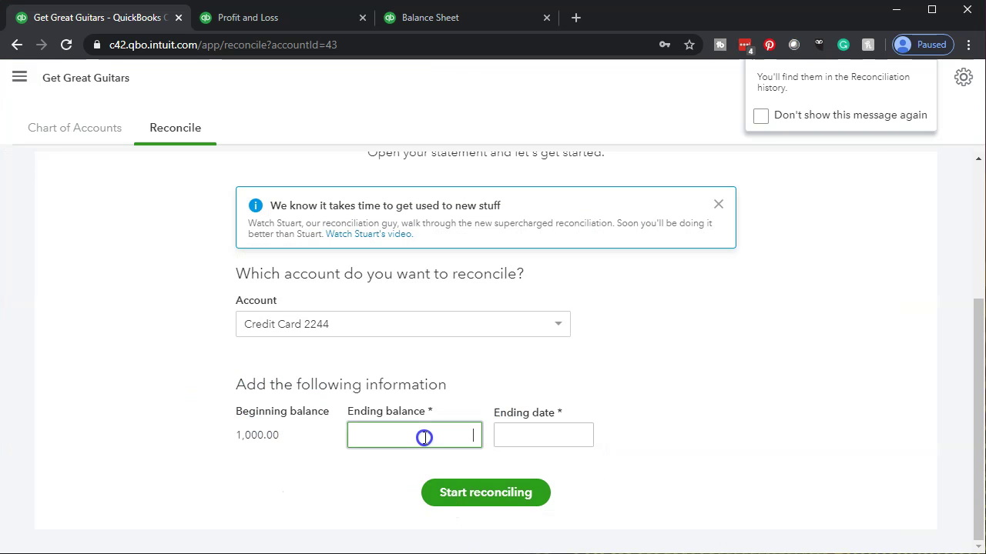
type("1250")
key("Tab")
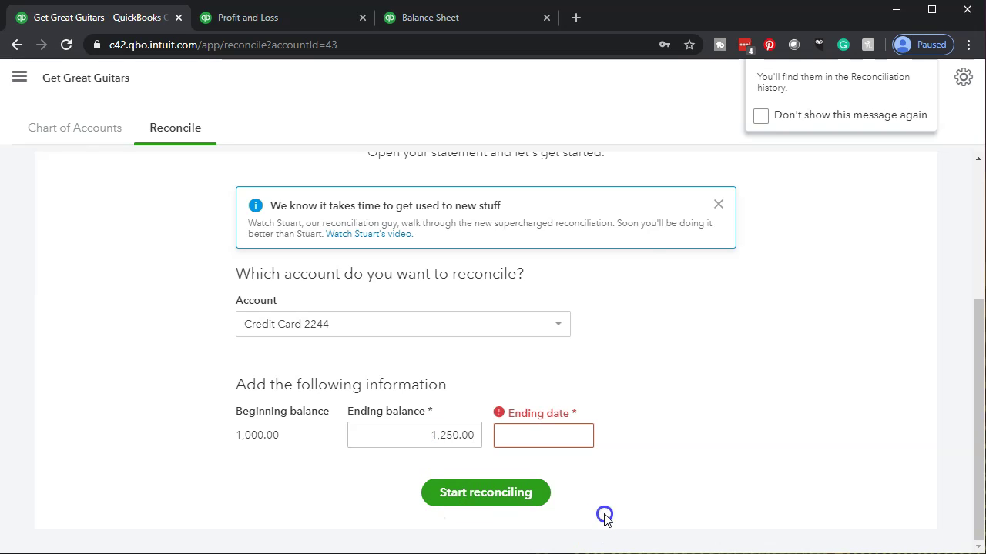
- Set the ending date to 04/30/2020 and start reconciling the credit card account
left_click(579, 436)
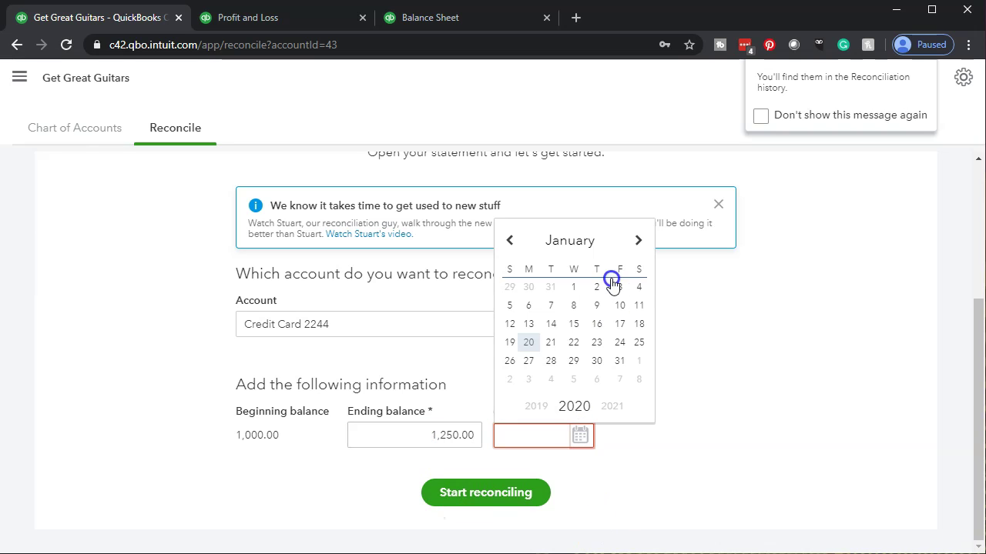
left_click(637, 241)
left_click(637, 241)
left_click(637, 241)
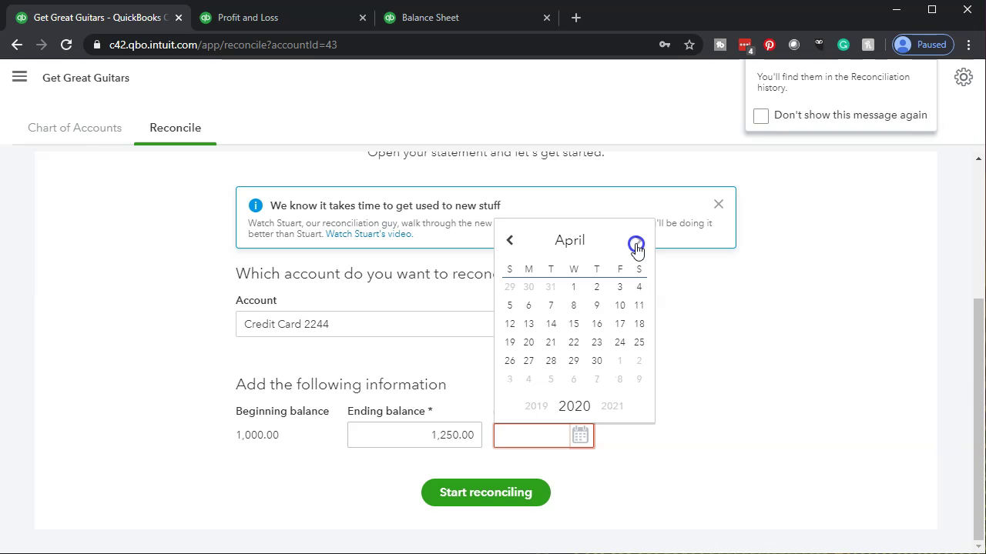
left_click(598, 368)
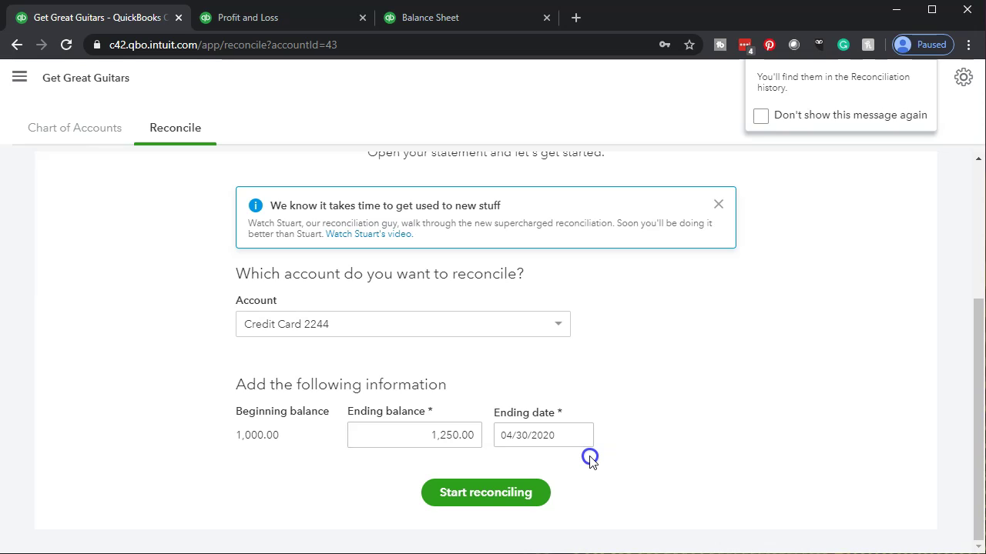
left_click(535, 499)
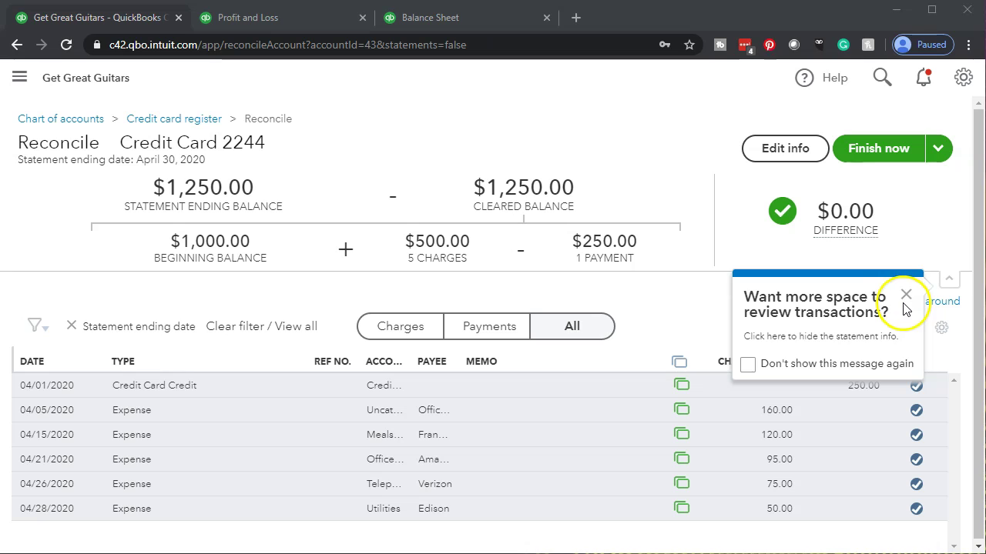
- Dismiss the two tip pop-ups and inspect the bank feed markers of the 04/05/2020 and 04/15/2020 expenses
left_click(906, 297)
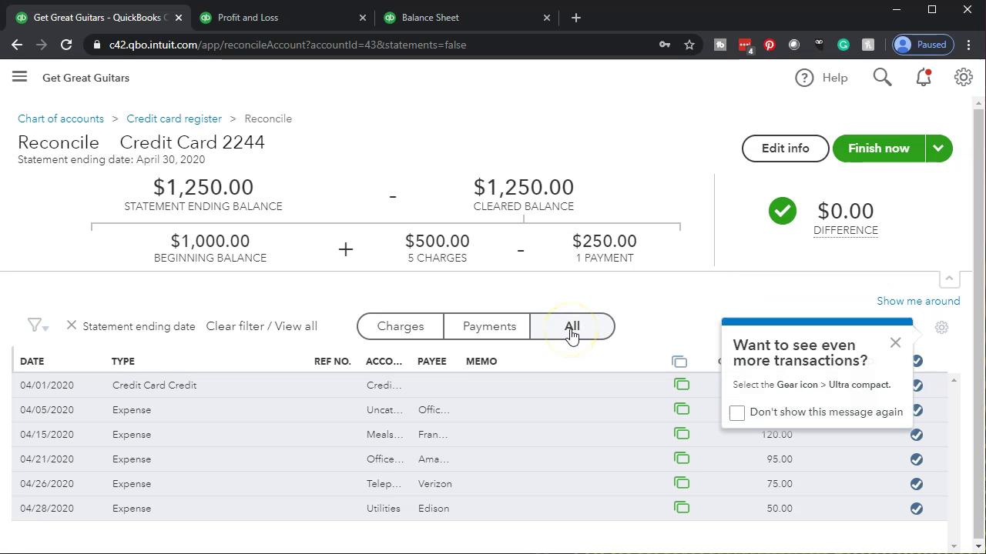
left_click(895, 342)
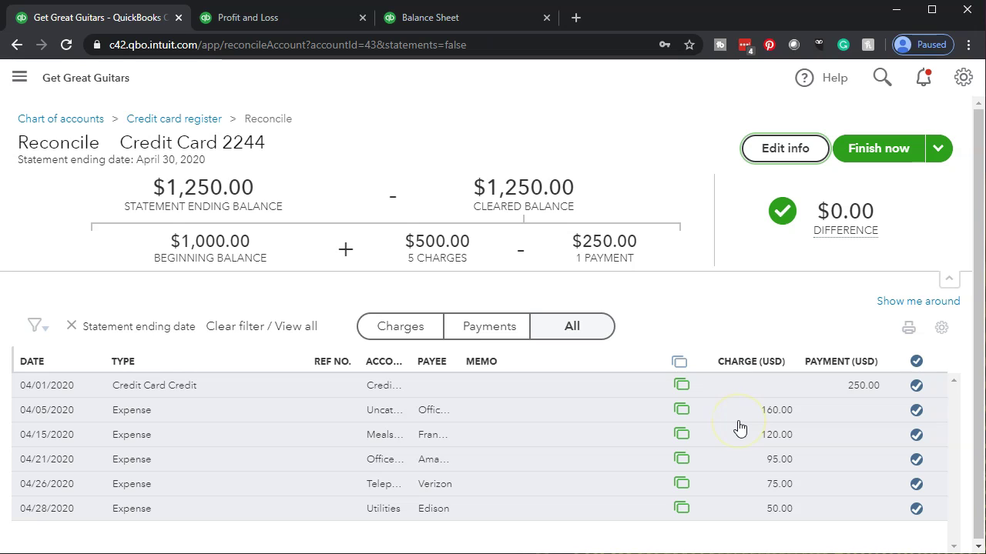
mouse_move(689, 404)
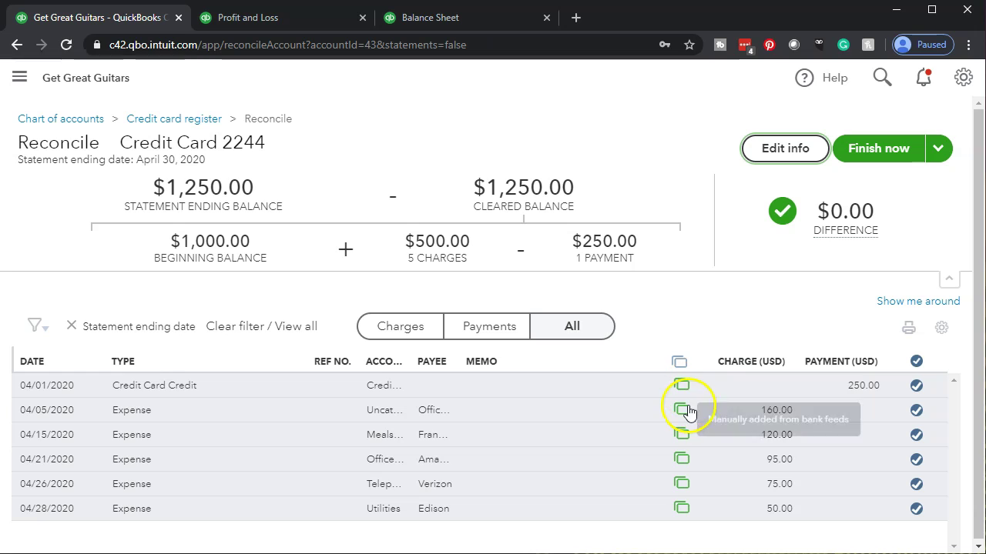
mouse_move(690, 436)
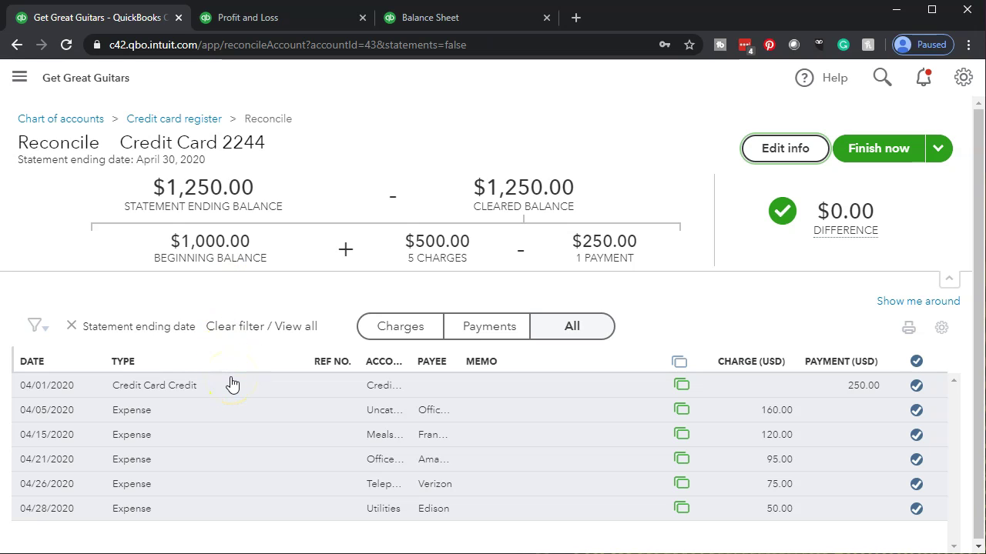
- Unmark the 160.00 expense dated 04/05/2020 as cleared and mark it as cleared again
left_click(247, 298)
left_click(916, 410)
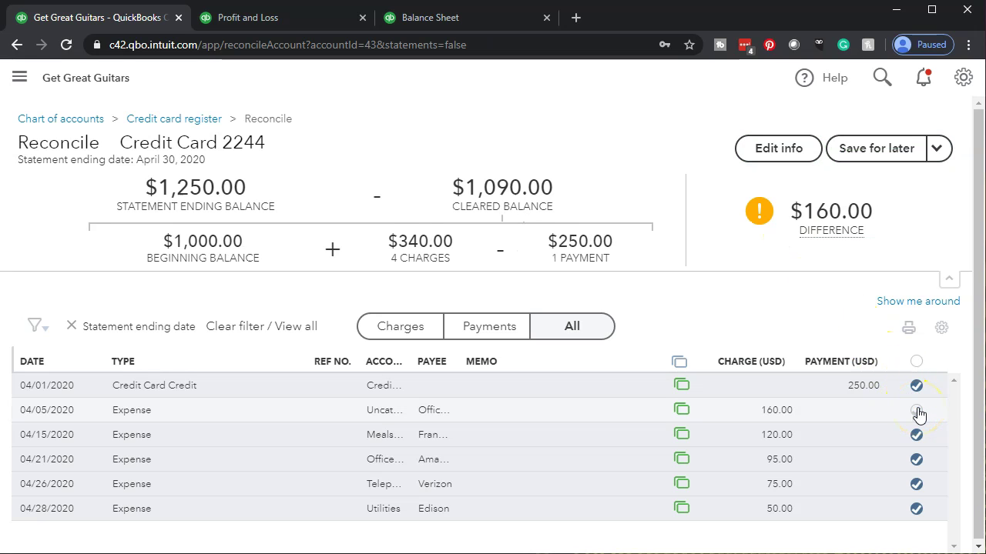
left_click(916, 410)
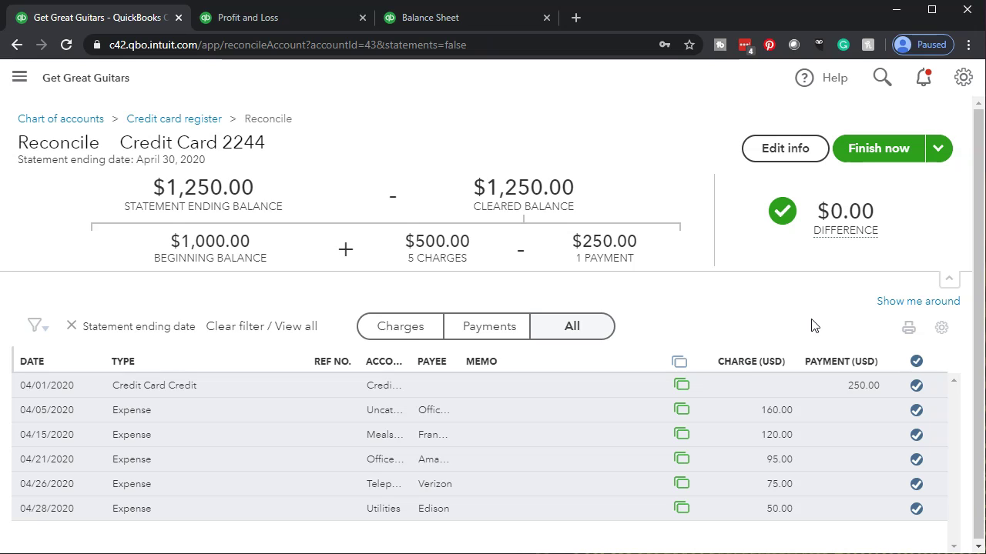
- Compare the credit card payment on the reconciliation with the customer payment in D11 of the Credit Card.xlsx worksheet
left_click(823, 309)
scroll(843, 279, "down", 1)
left_click(847, 374)
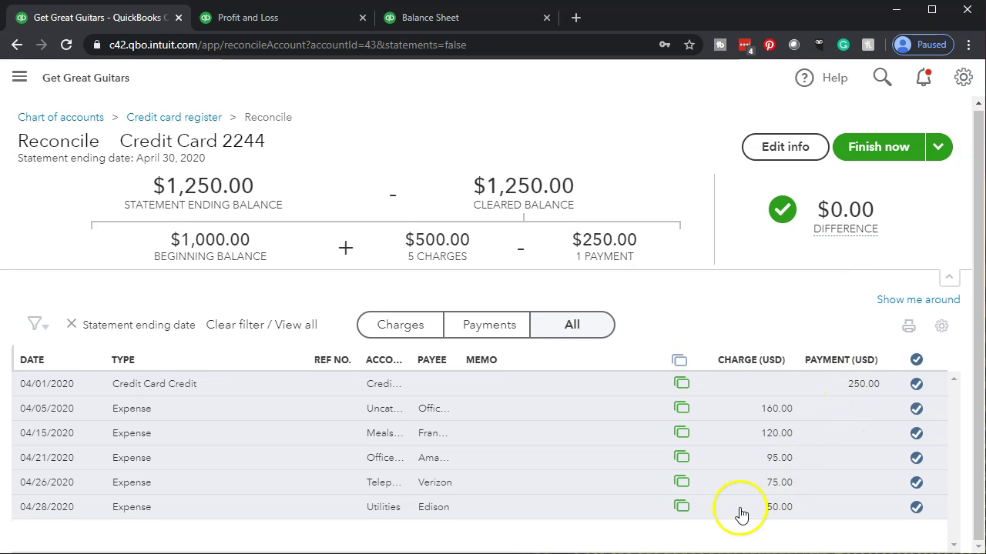
left_click(500, 538)
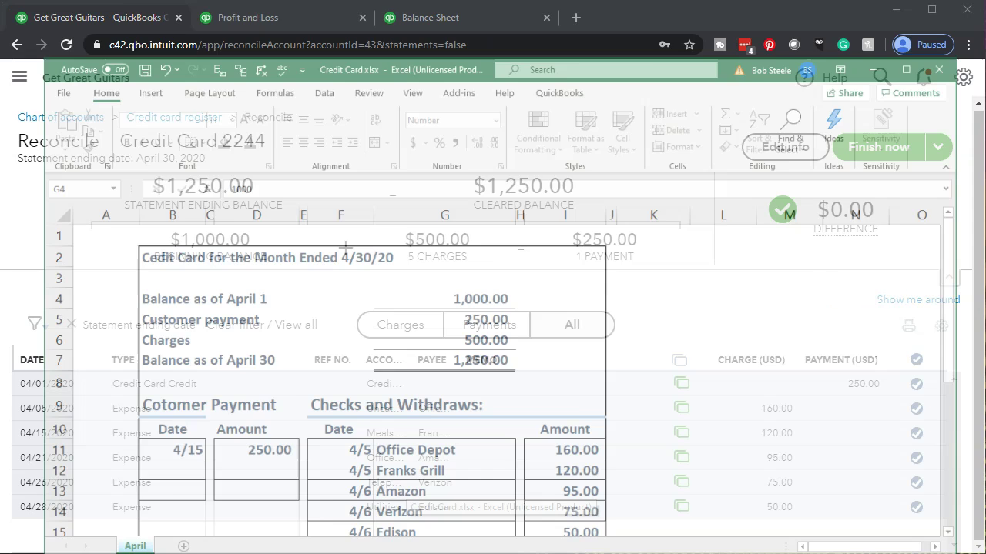
left_click(236, 428)
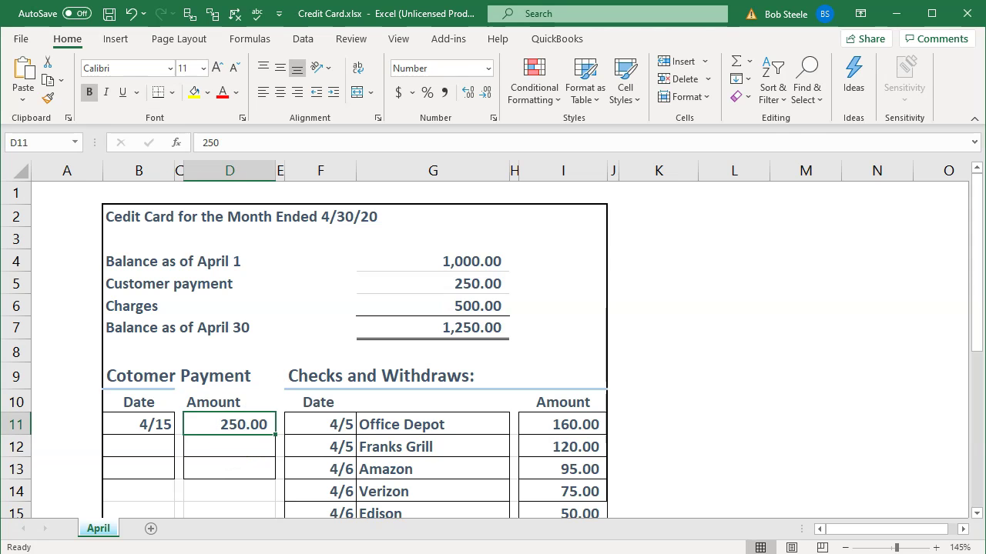
key("alt+Tab")
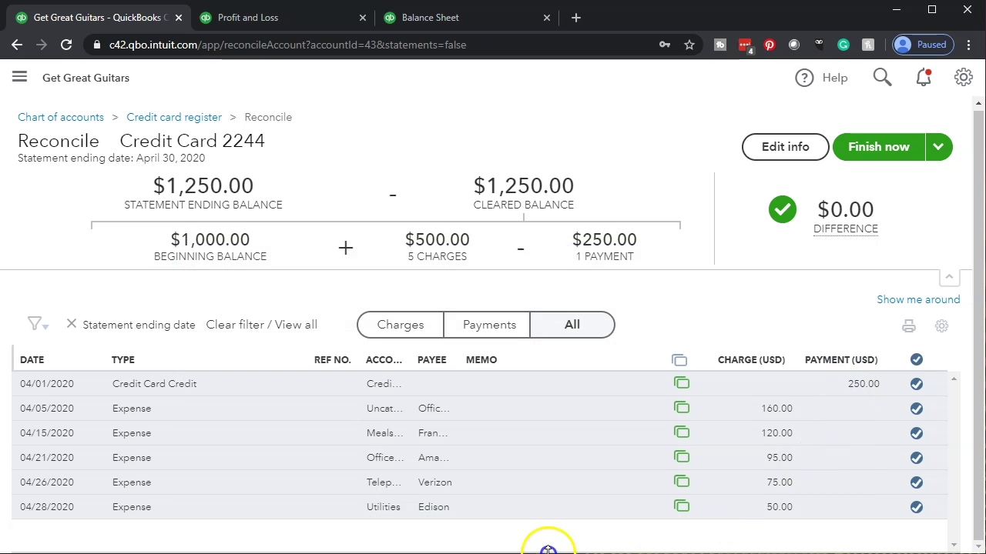
- Compare the expense charges on the reconciliation with the Excel worksheet's Checks and Withdraws amounts, starting at I11
key("alt+Tab")
left_click(564, 423)
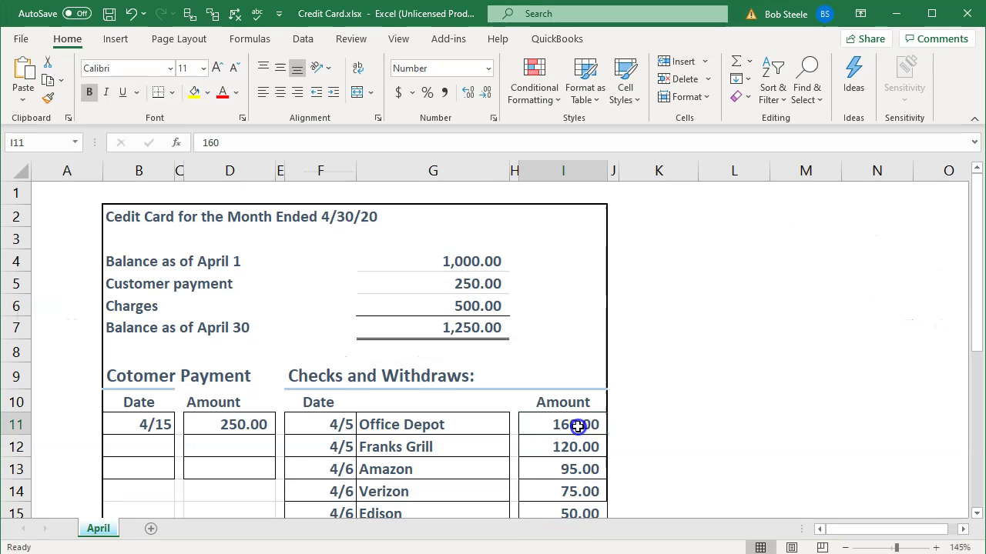
key("alt+Tab")
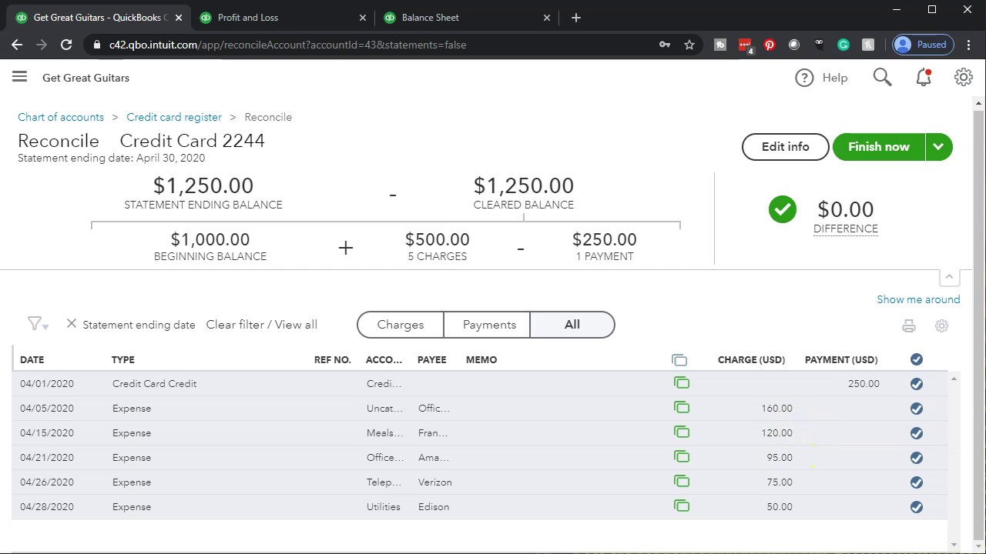
key("alt+Tab")
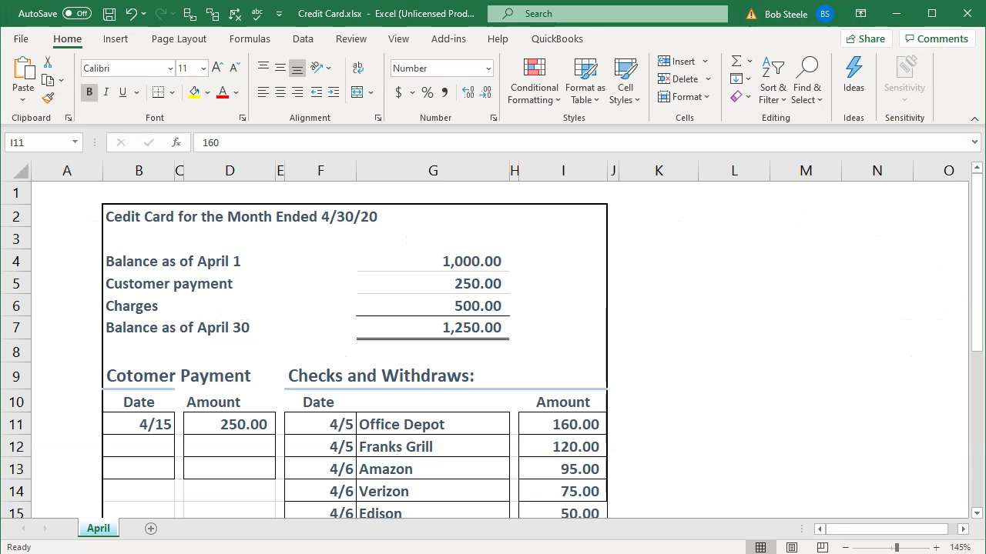
key("alt+Tab")
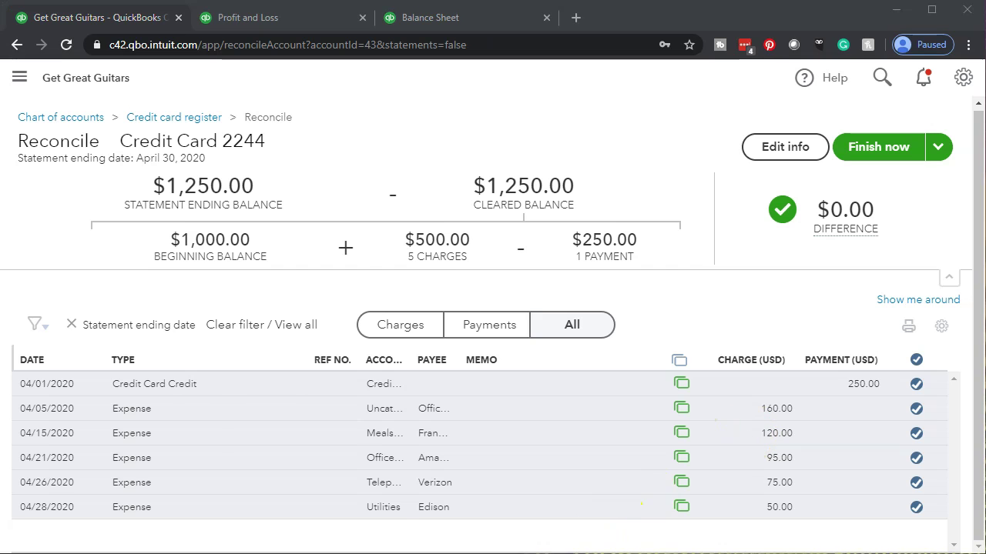
key("alt+Tab")
key("alt+Tab")
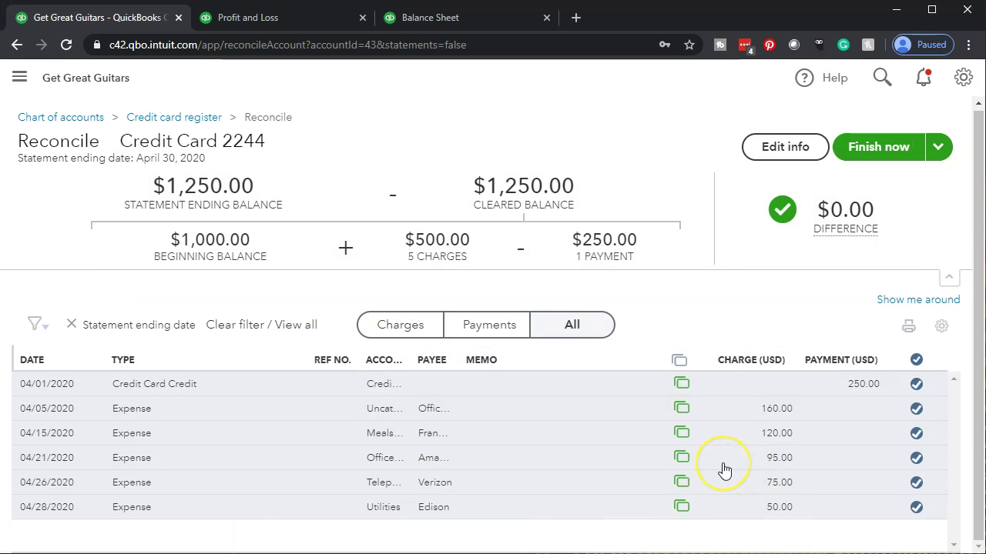
- Finish the credit card reconciliation
left_click(866, 158)
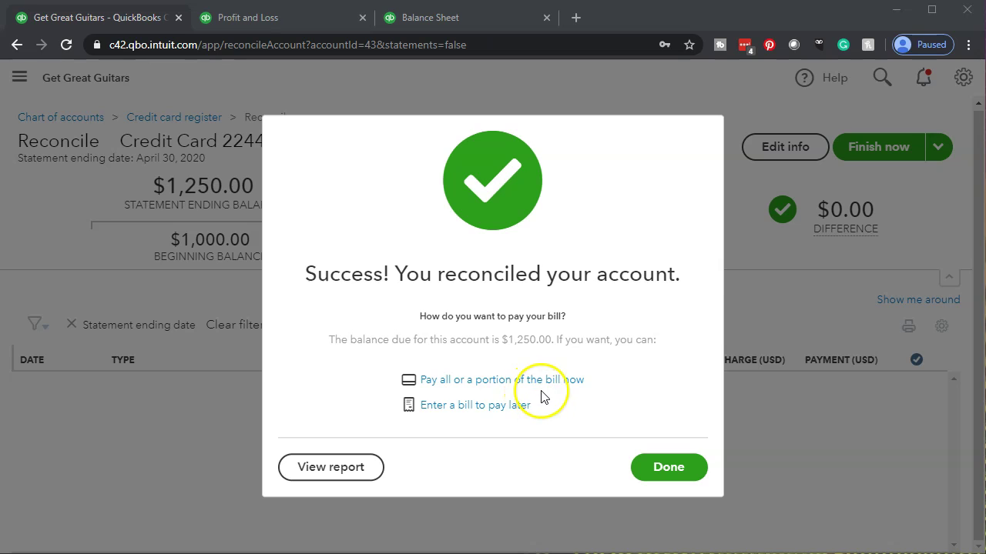
- Open the bill form for paying the credit card balance later, minimize QuickBooks Desktop and close the bill without saving
left_click(474, 410)
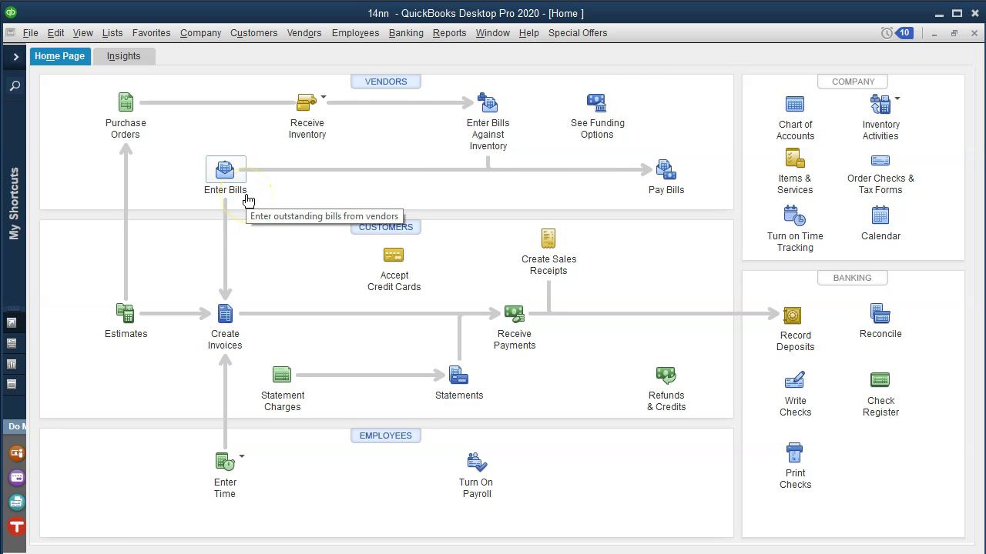
left_click(940, 20)
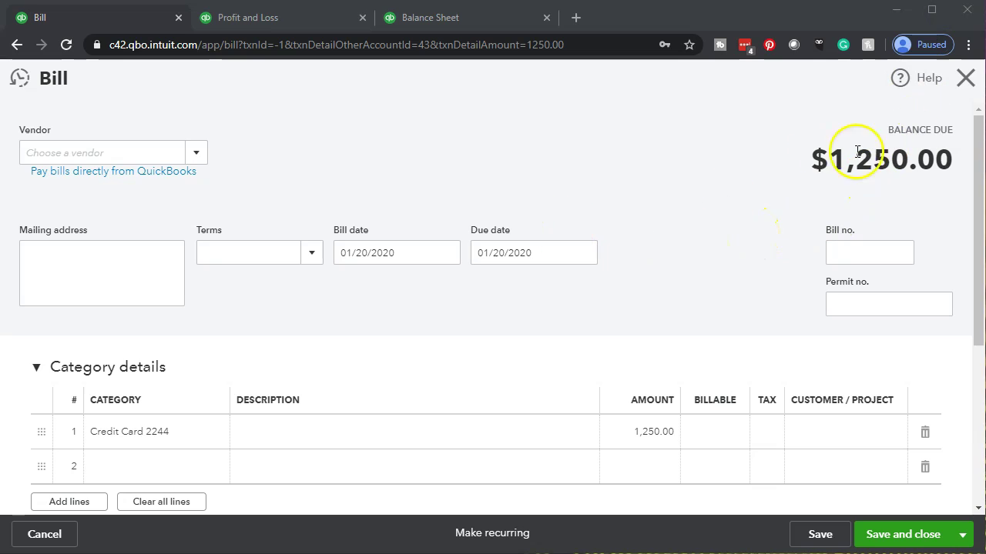
left_click(967, 78)
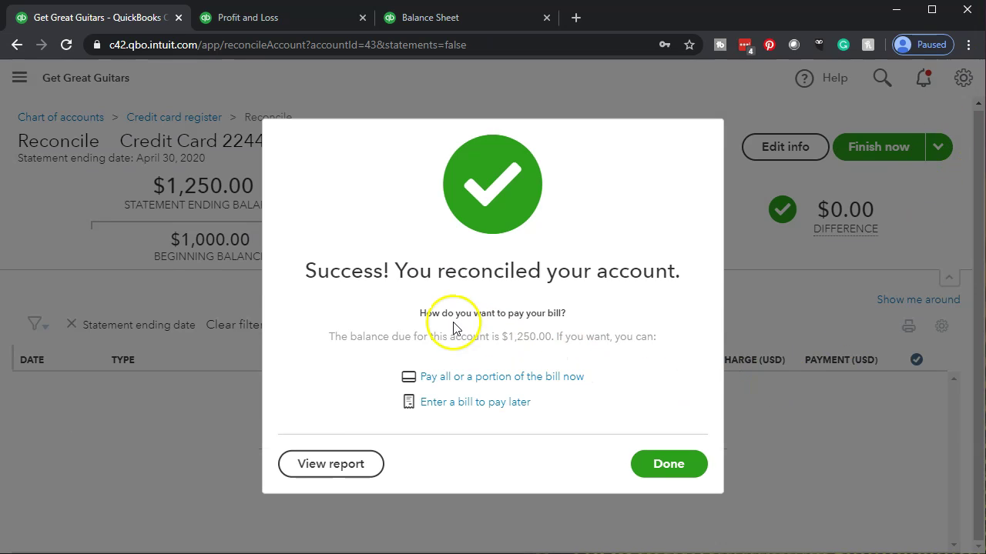
- Open the reconciliation report for the credit card account's period ending 04/30/2020
left_click(362, 468)
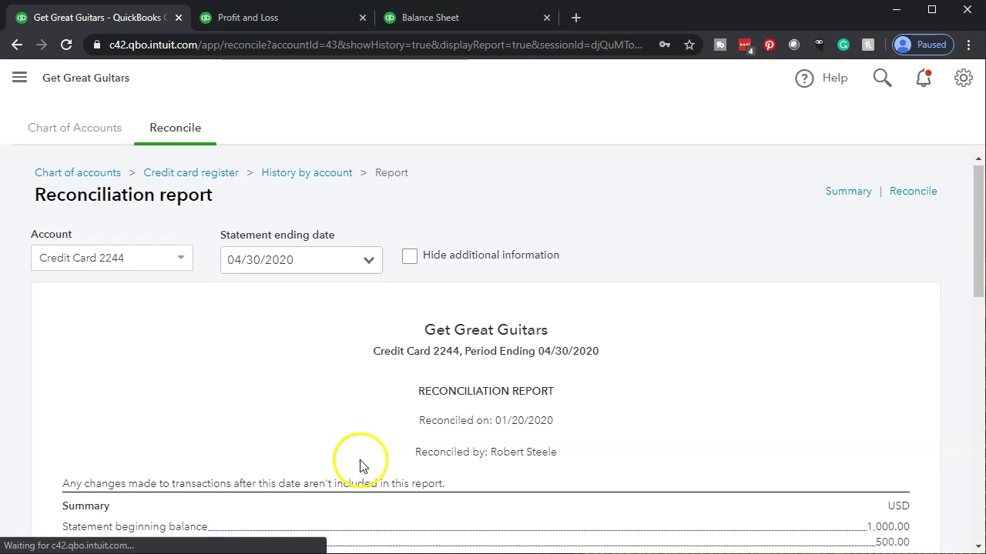
- Review the reconciliation report's summary, and check the credit card and checking balances on the April 30, 2020 balance sheet
scroll(335, 401, "down", 2)
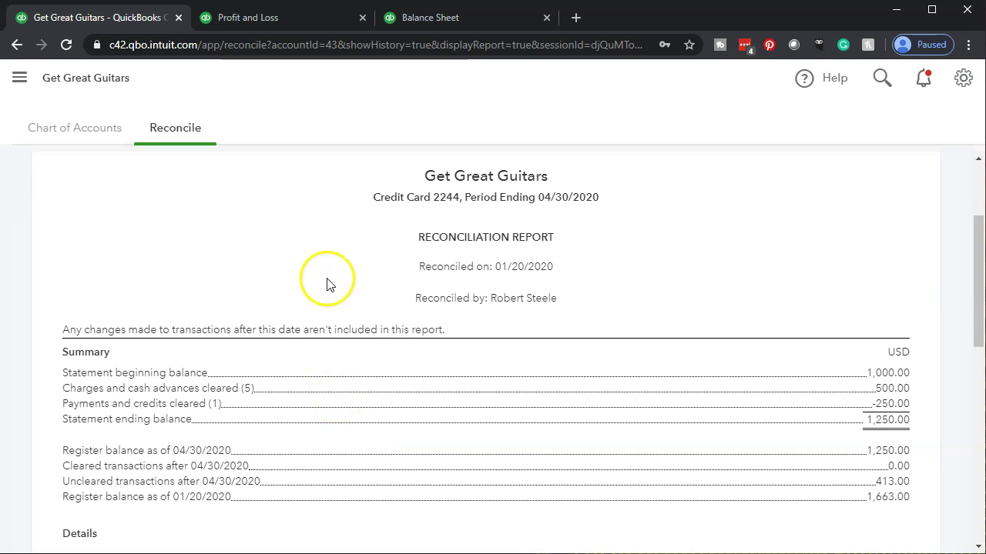
left_click(418, 17)
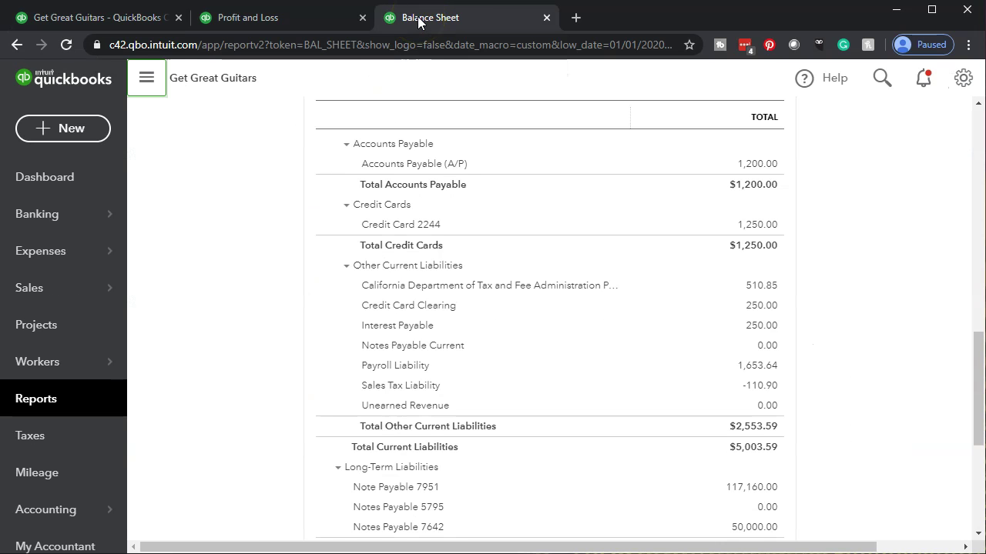
key("ctrl+plus")
key("ctrl+plus")
scroll(234, 349, "down", 10)
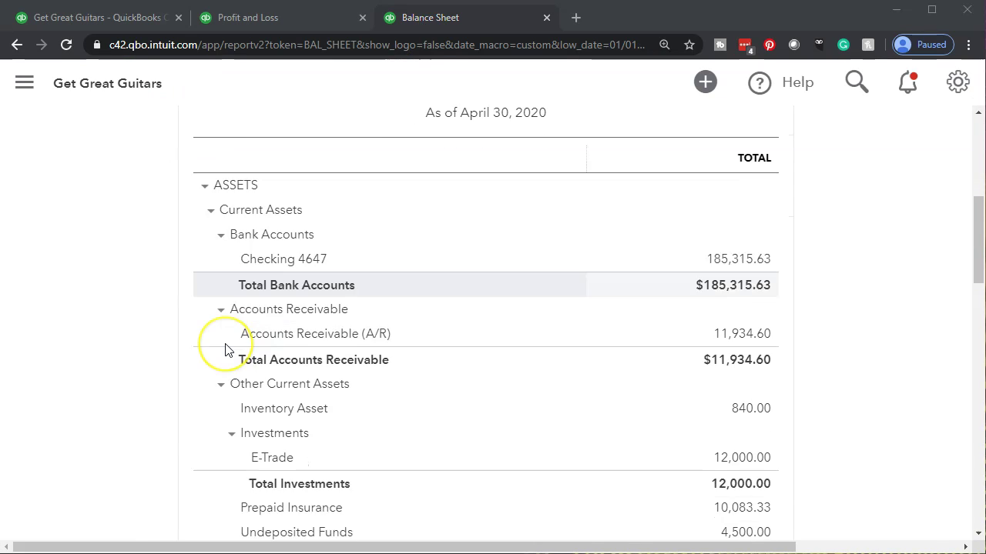
scroll(226, 351, "down", 10)
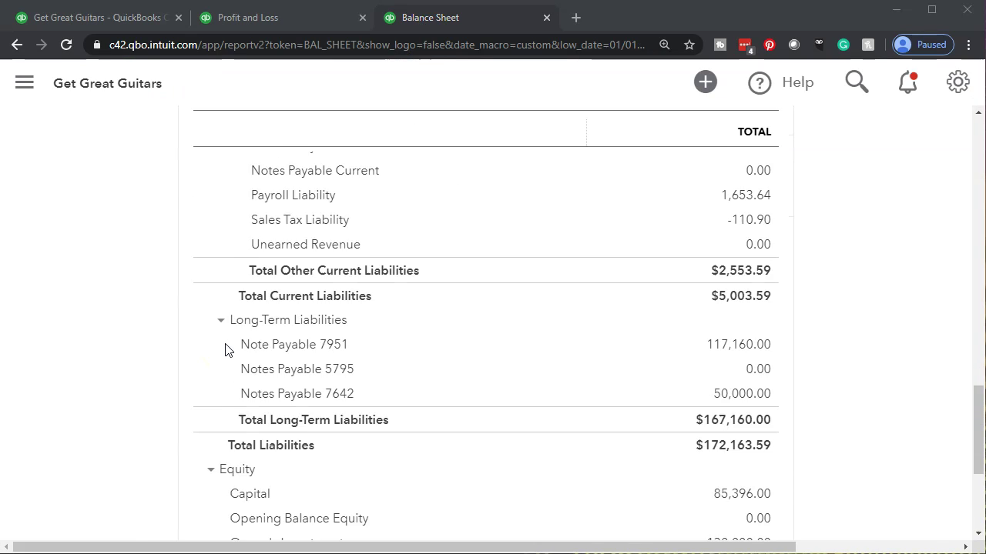
scroll(224, 351, "up", 3)
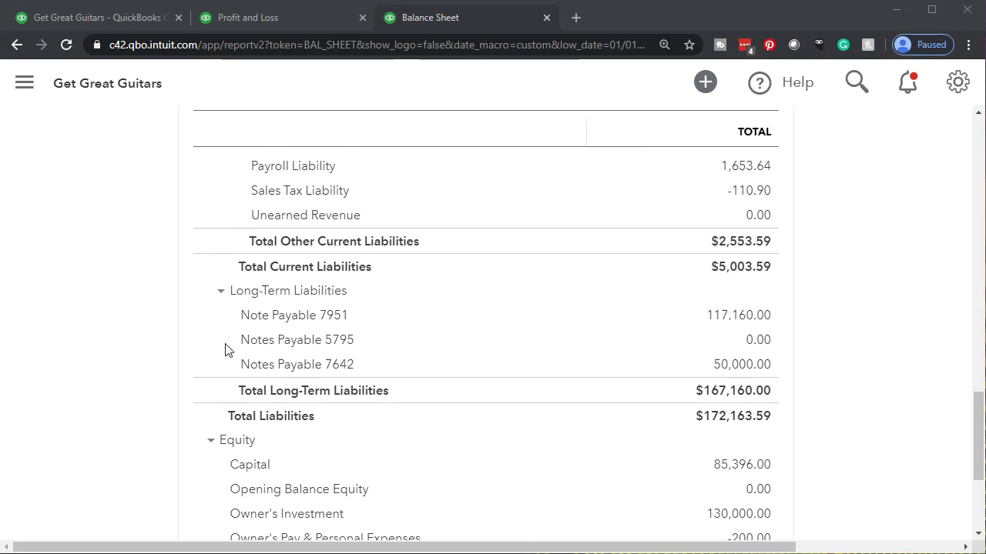
scroll(225, 351, "up", 2)
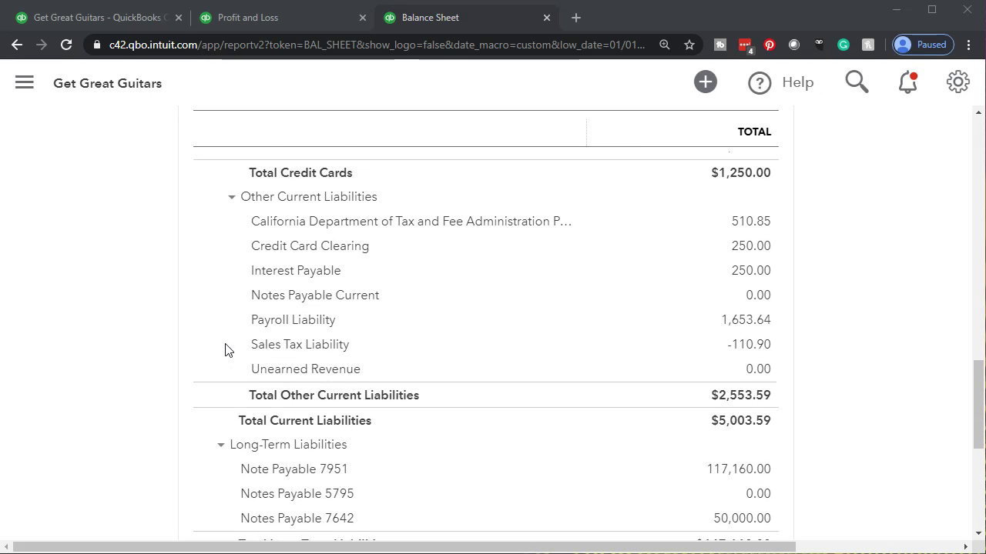
scroll(231, 404, "up", 1)
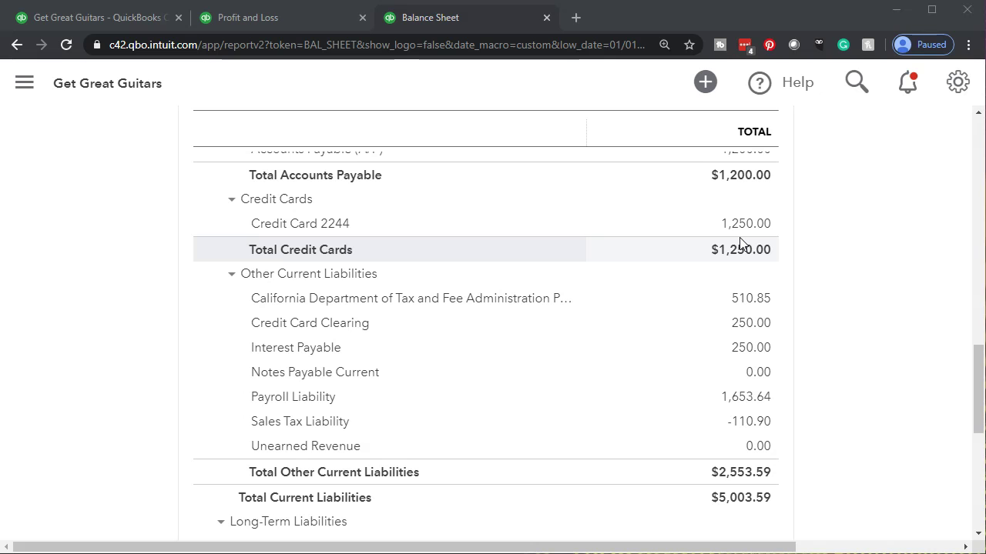
scroll(739, 243, "up", 15)
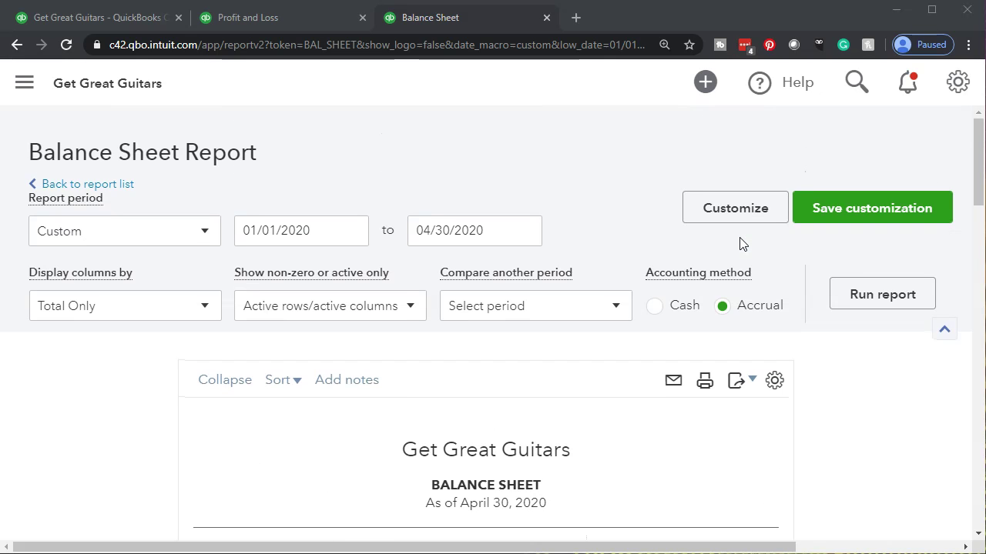
scroll(739, 242, "down", 3)
left_click(733, 380)
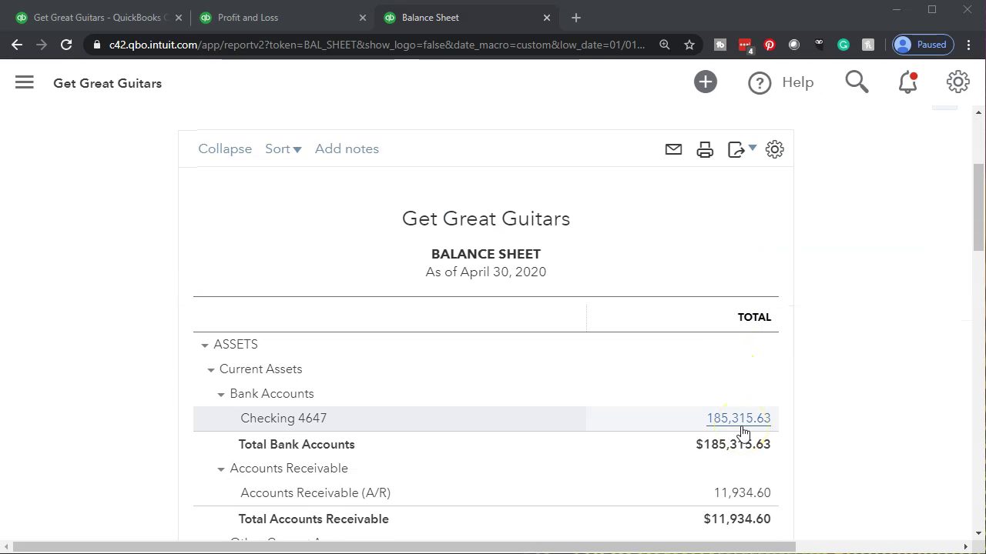
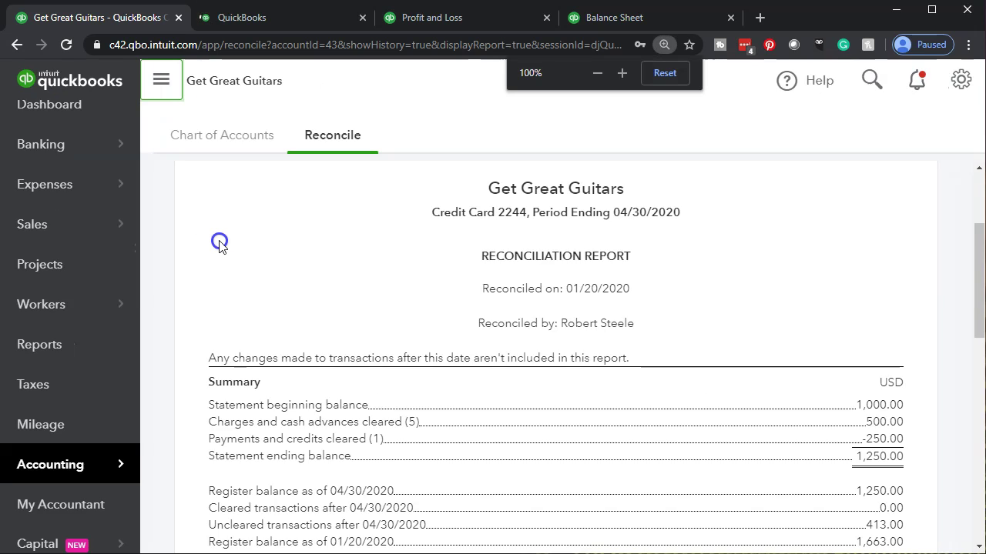
- Return to the reconciliation page and start a new expense with American Express as the payee
key("ctrl+minus")
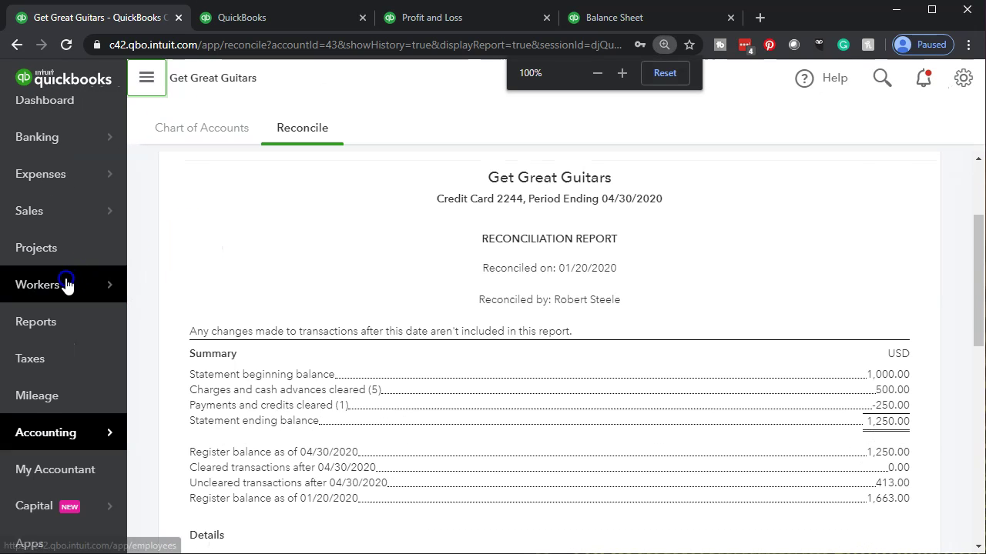
scroll(66, 285, "up", 2)
left_click(52, 131)
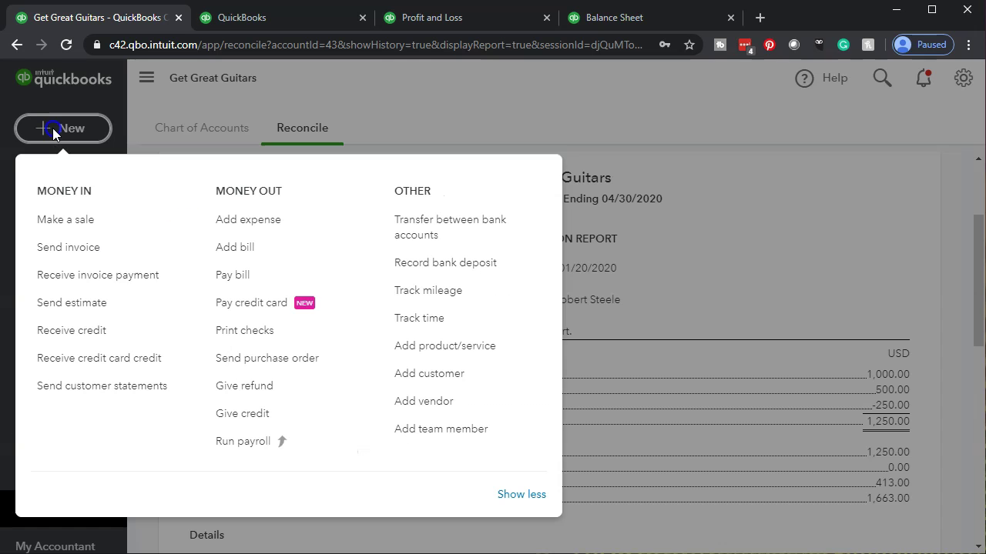
left_click(231, 223)
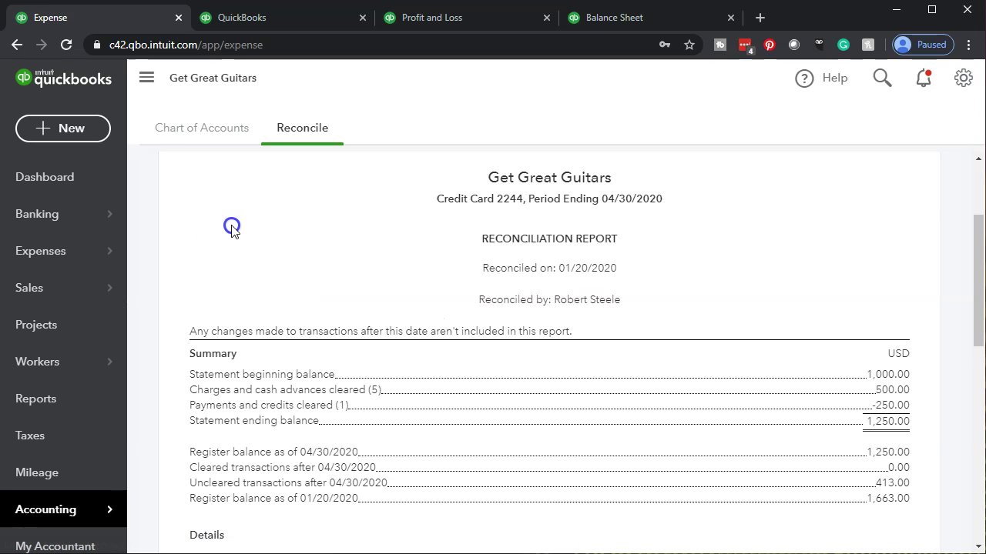
left_click(119, 362)
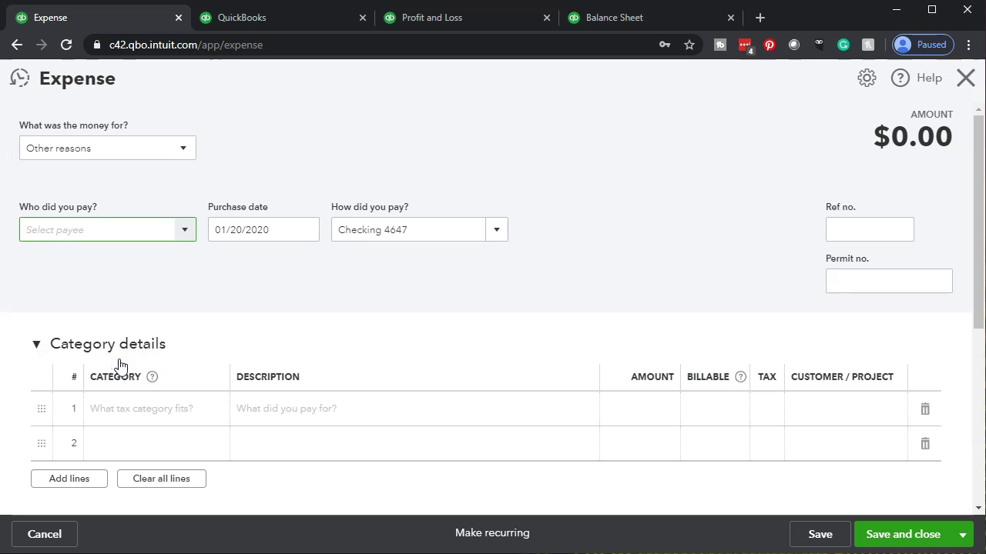
left_click(87, 233)
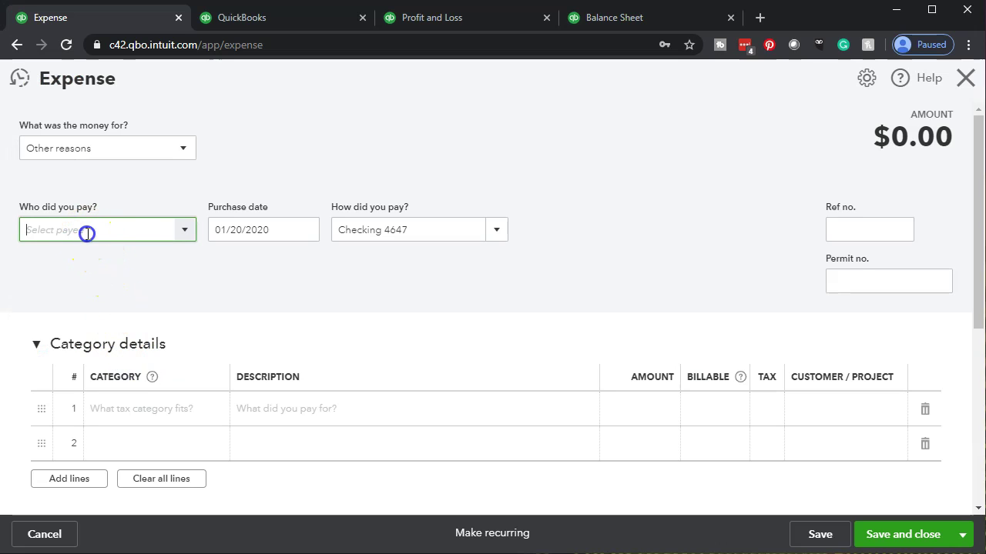
type("Am")
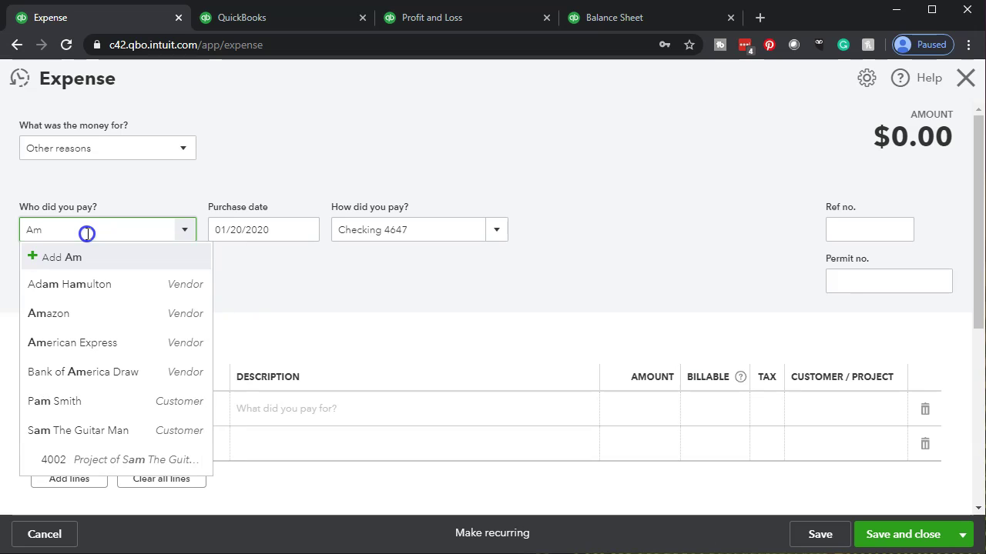
type("erican Express")
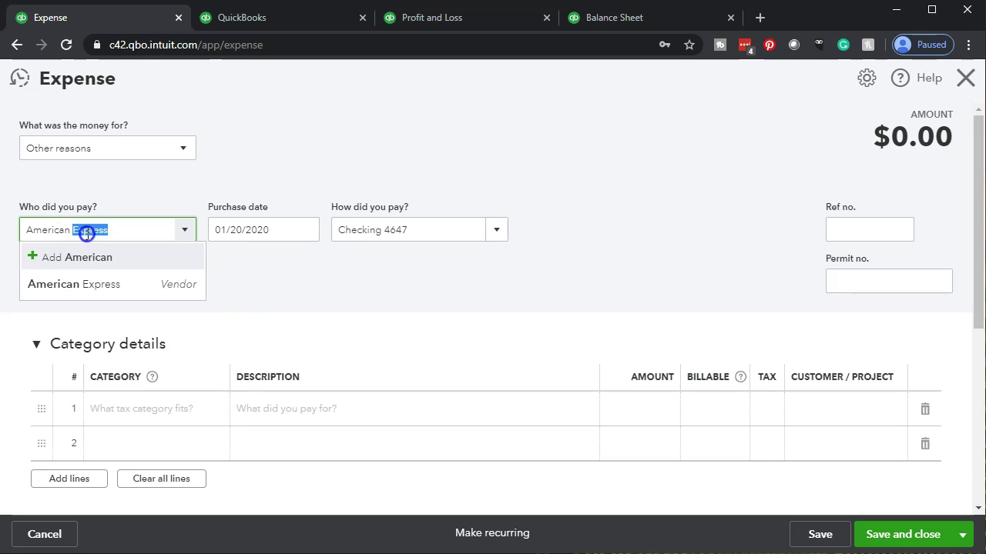
key("Tab")
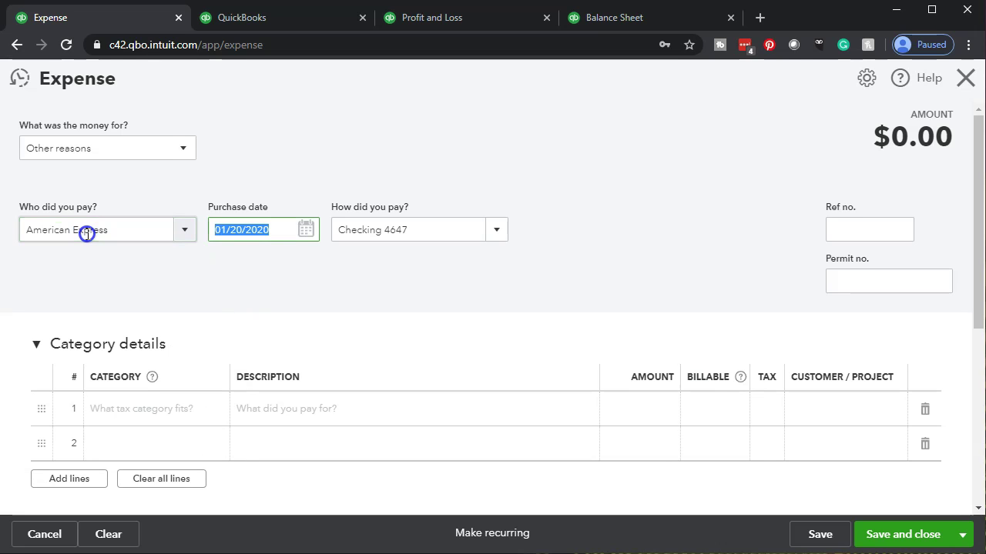
- Set the expense's purchase date to 05/05/2020, leaving the checking account as the payment account
type("04")
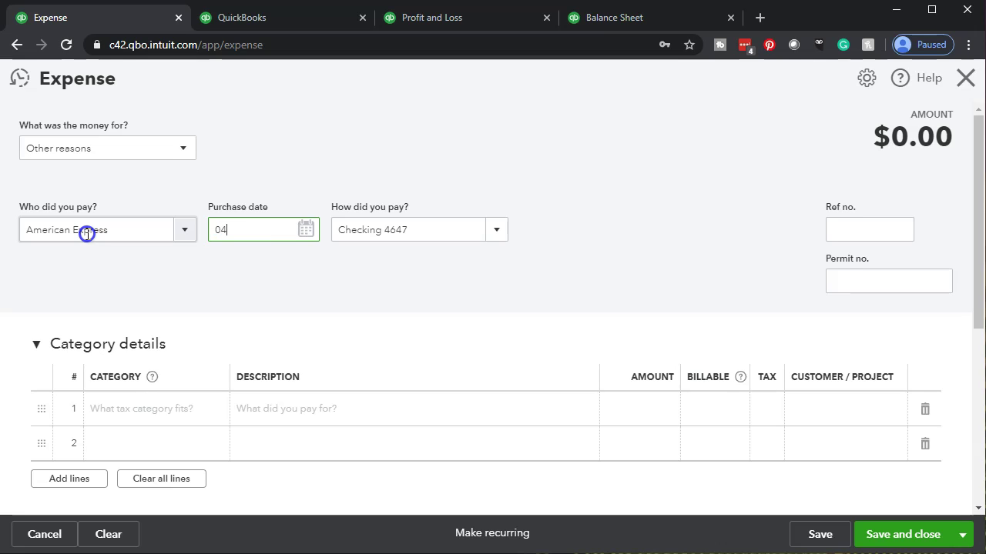
key("BackSpace")
key("BackSpace")
type("05/05/2020")
key("Tab")
key("Tab")
key("Tab")
- Assign the first category line of the expense to Credit Card Clearing
left_click(139, 401)
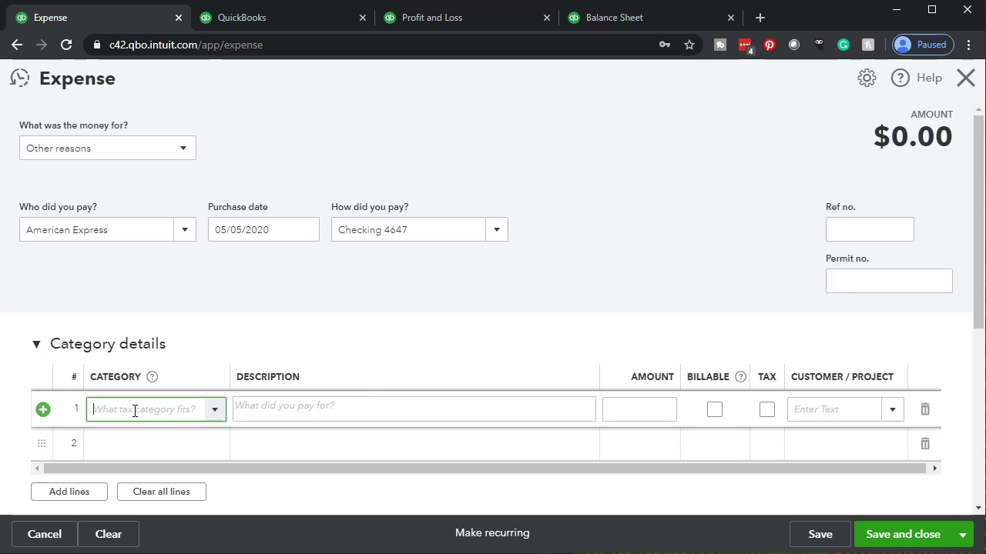
type("Credit Card 2244")
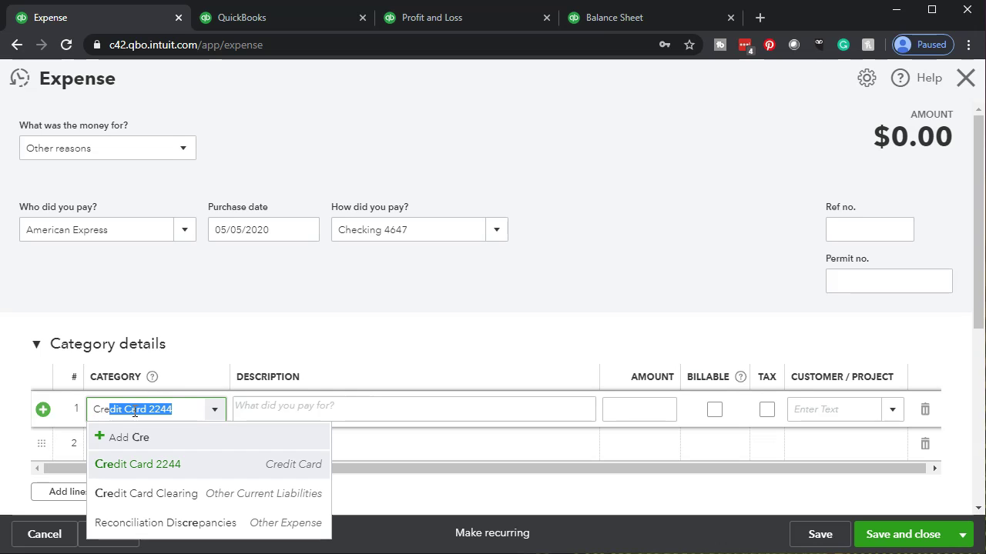
key("Down")
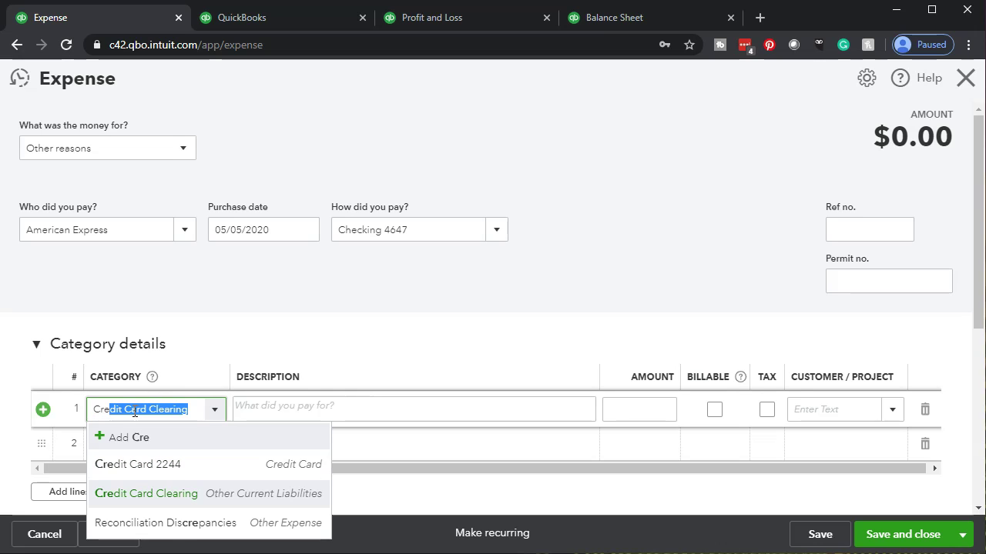
key("Tab")
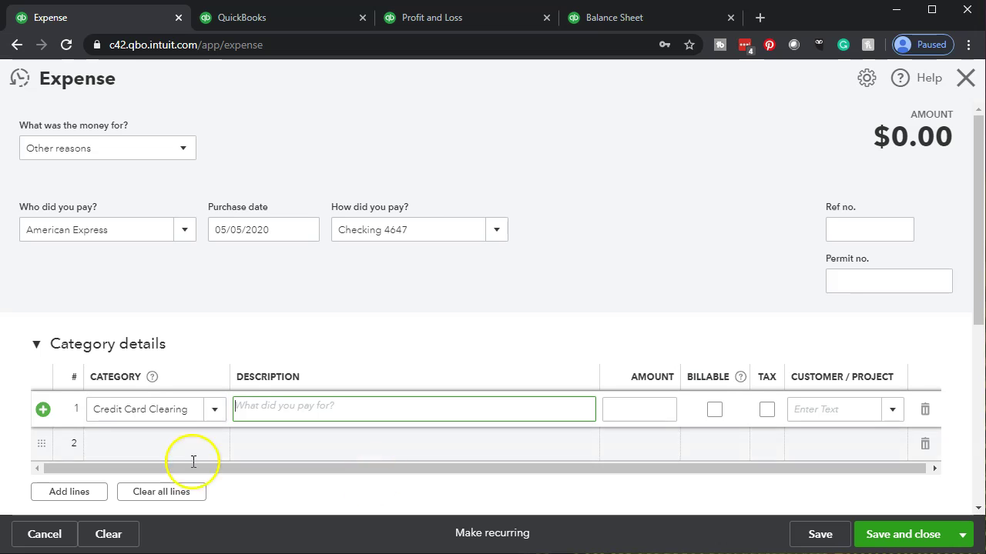
- Enter an amount of 500 on the Credit Card Clearing line, then save and close the expense
left_click(636, 416)
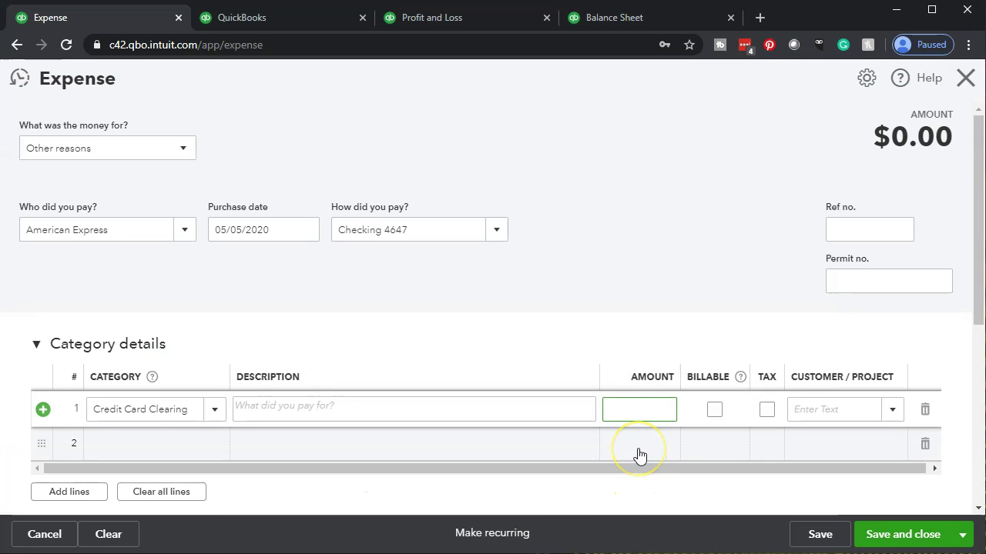
type("500")
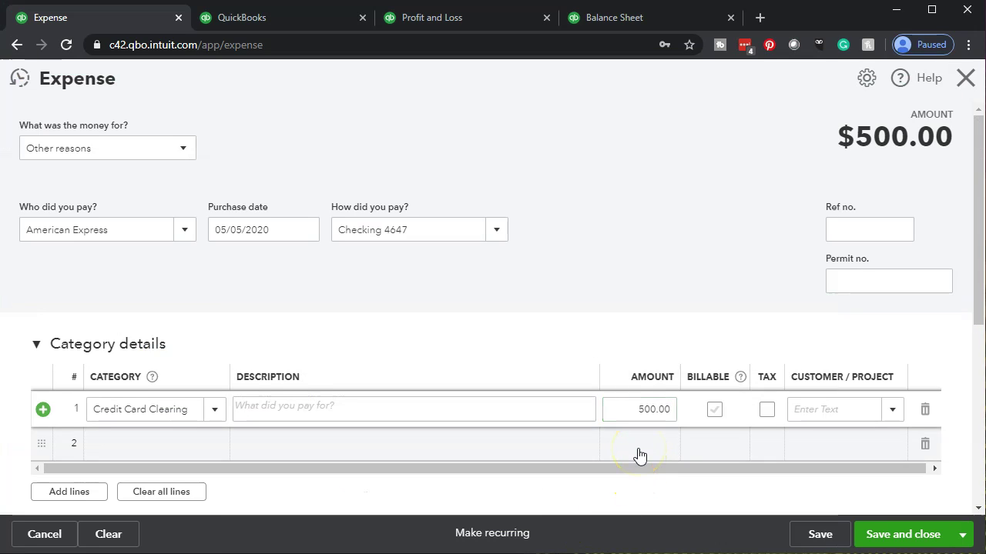
left_click(434, 395)
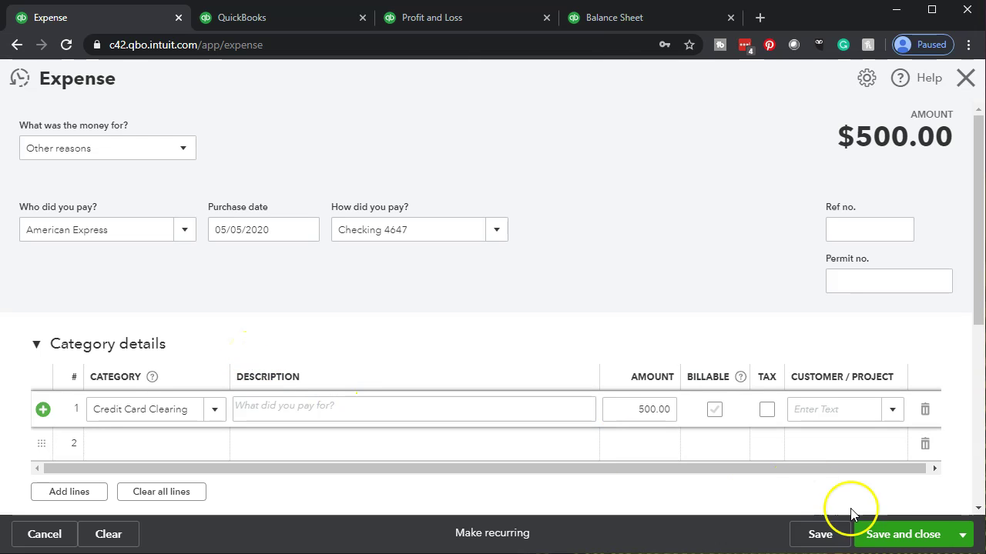
left_click(889, 533)
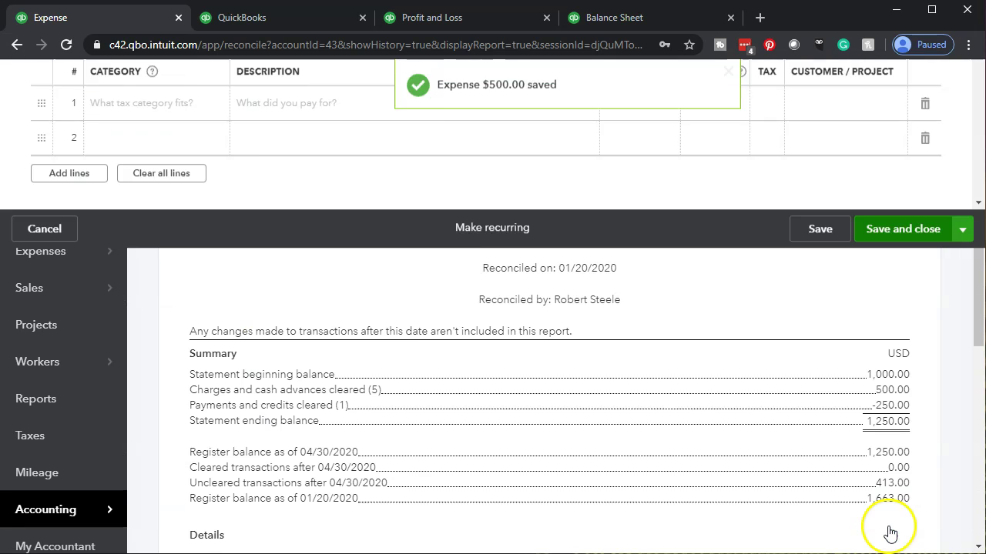
- Reload the balance sheet as of April 30, 2020 and examine the checking, credit card and Credit Card Clearing balances
left_click(655, 18)
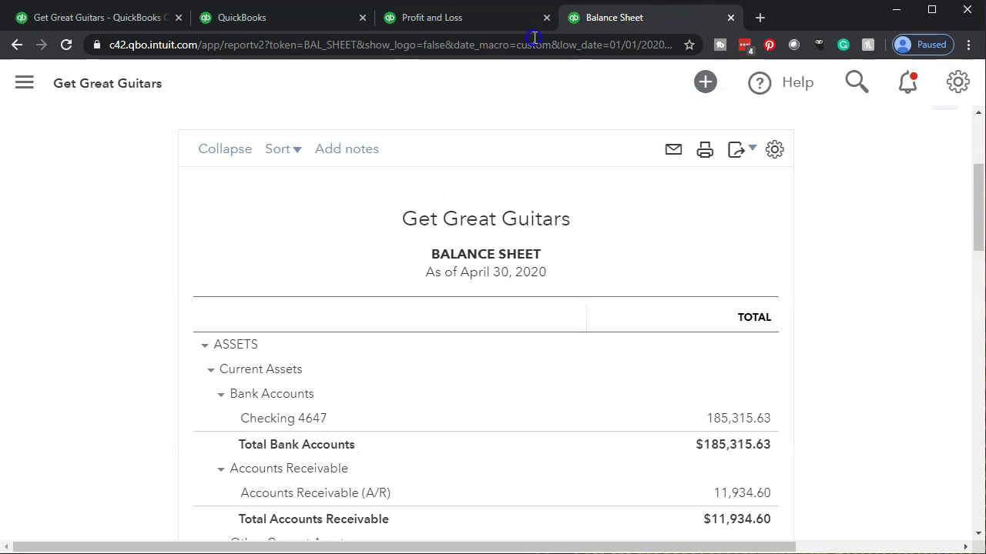
left_click(477, 46)
key("Return")
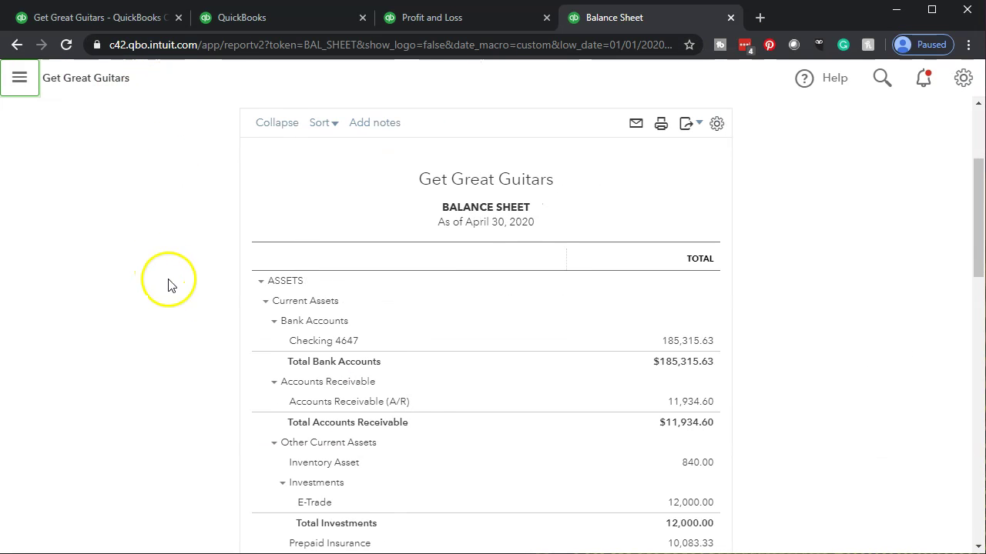
key("ctrl+plus")
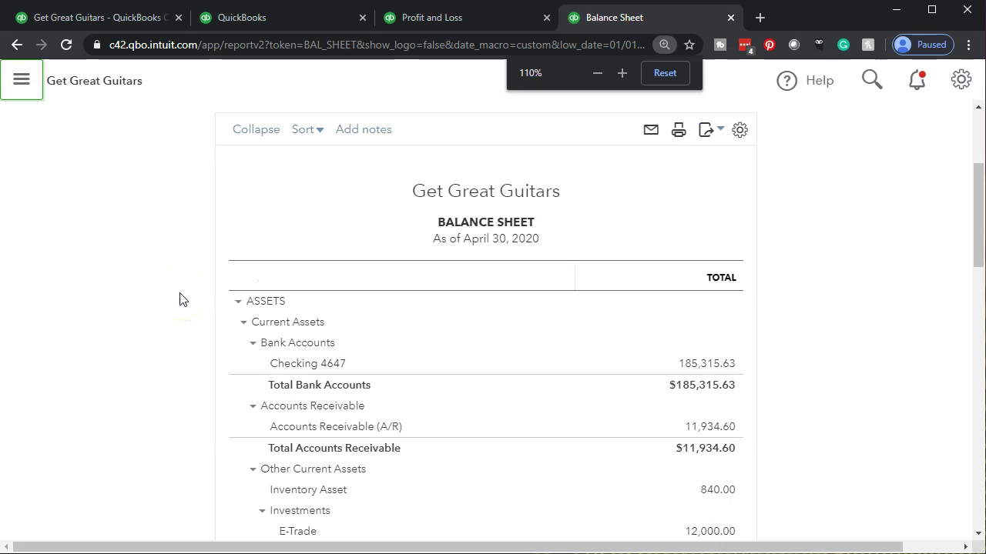
key("ctrl+plus")
key("ctrl+plus")
key("ctrl+minus")
scroll(181, 336, "down", 1)
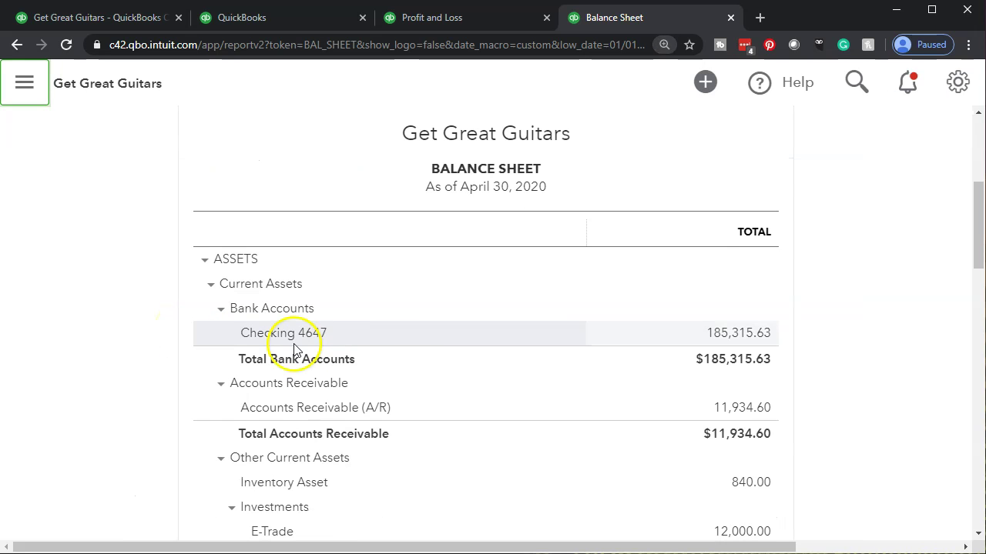
scroll(711, 345, "down", 6)
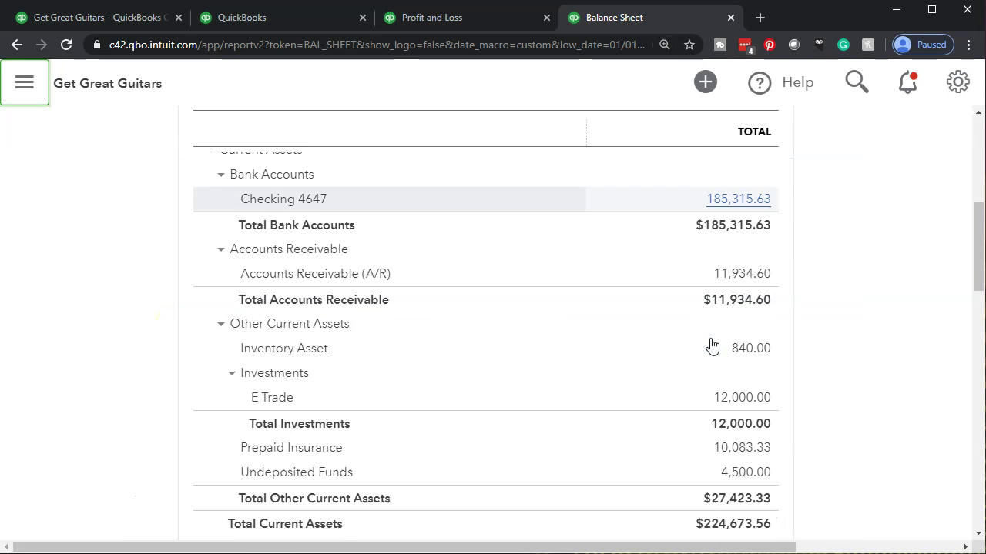
scroll(712, 345, "down", 1)
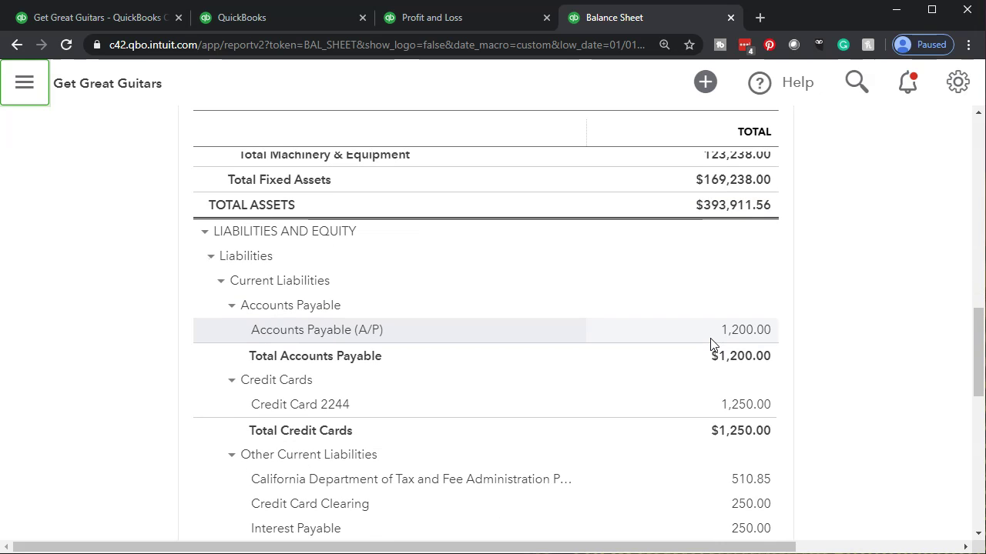
scroll(712, 345, "down", 1)
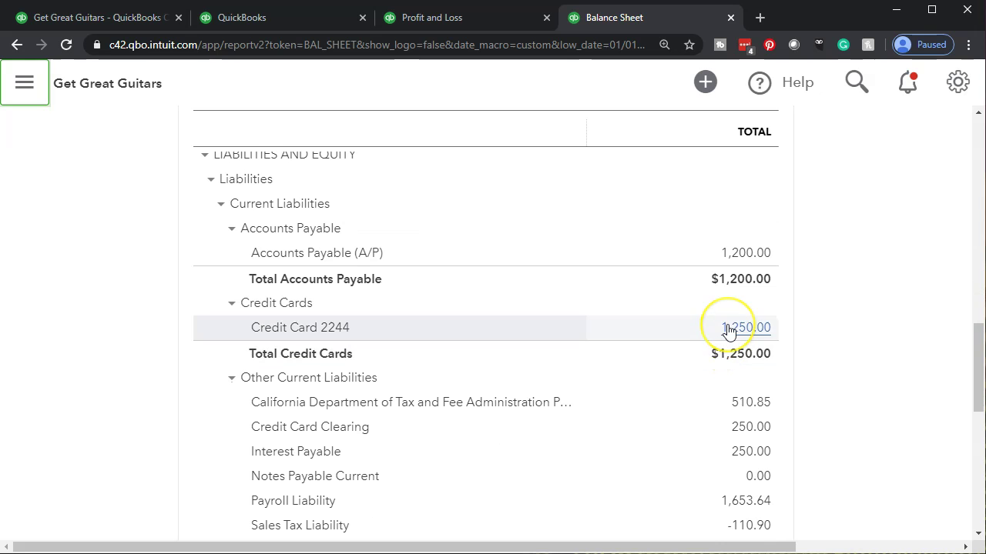
scroll(729, 329, "down", 1)
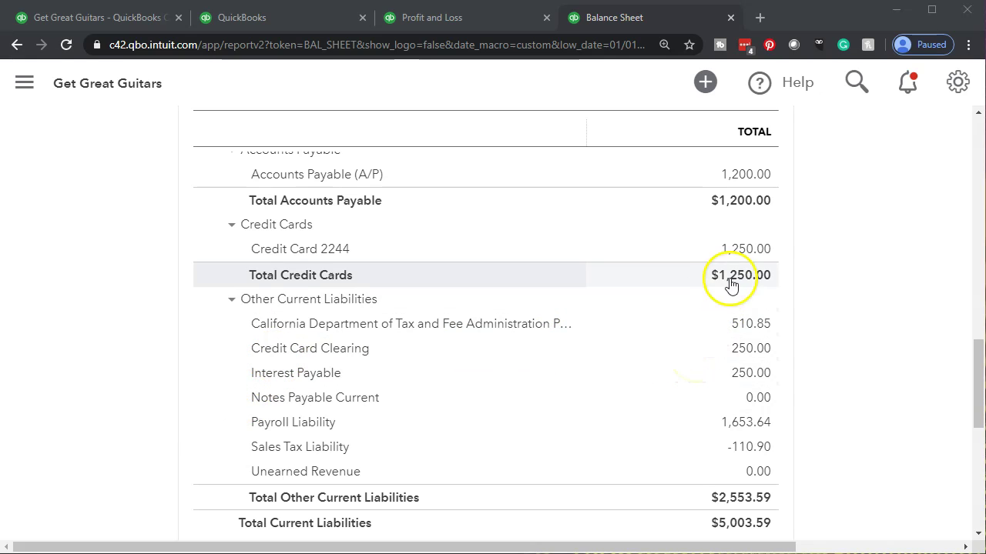
- Open the transaction report behind the Credit Card Clearing balance on the balance sheet
left_click(751, 348)
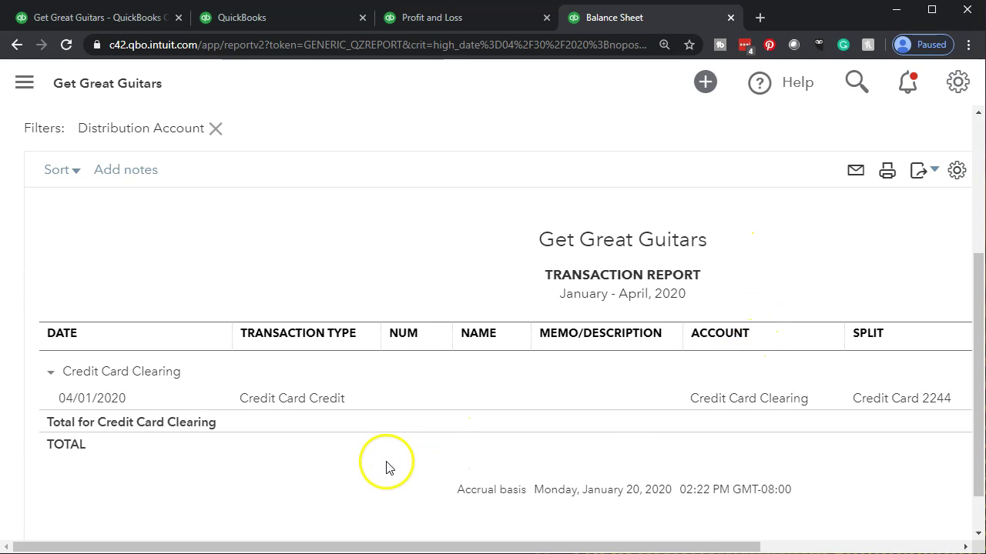
scroll(383, 467, "up", 3)
left_click(467, 236)
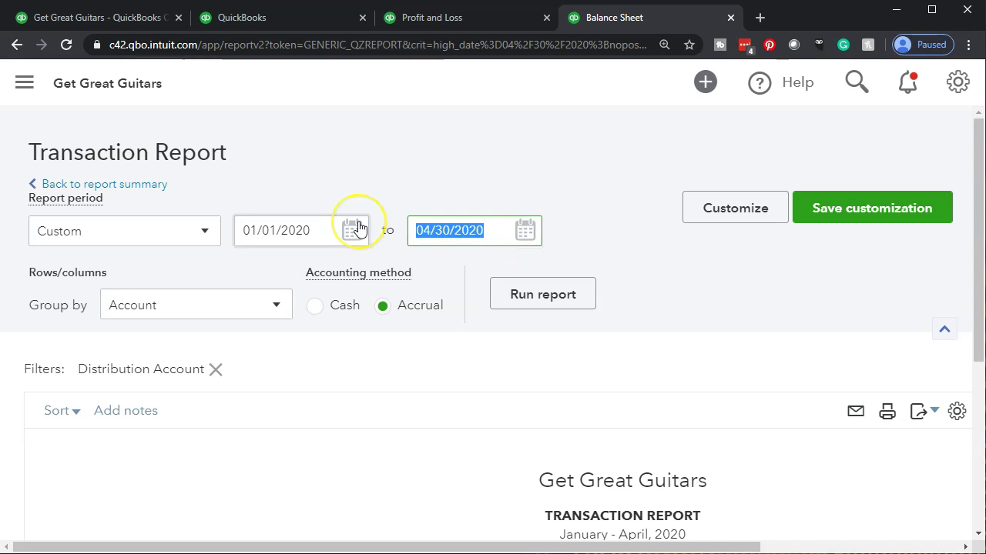
type("12312")
key("BackSpace")
key("BackSpace")
key("BackSpace")
key("BackSpace")
key("BackSpace")
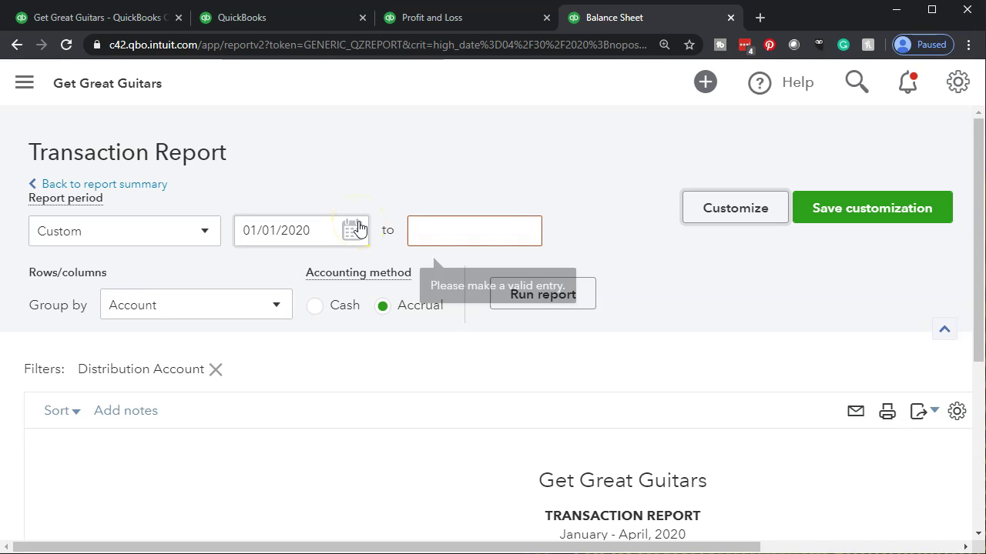
- Run the Credit Card Clearing transaction report with an end date of 12/31/2020 and examine the clearing transactions and their amounts
left_click(469, 230)
type("12312020")
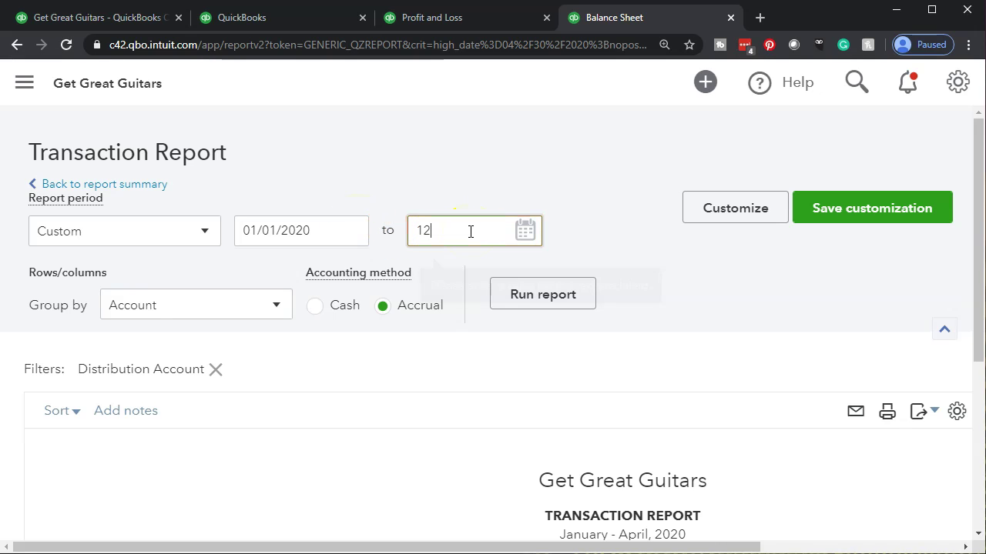
key("Tab")
left_click(540, 309)
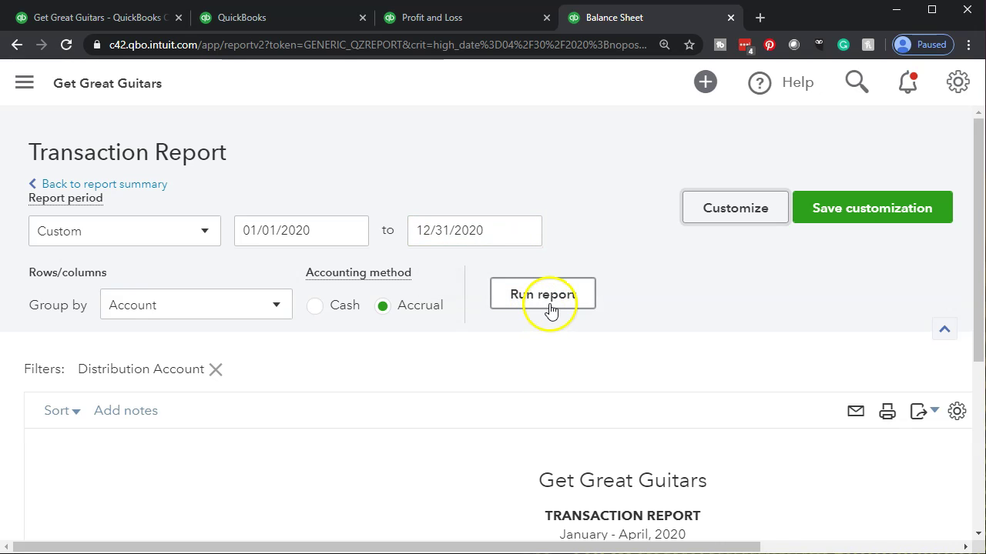
scroll(548, 308, "down", 5)
key("ctrl+0")
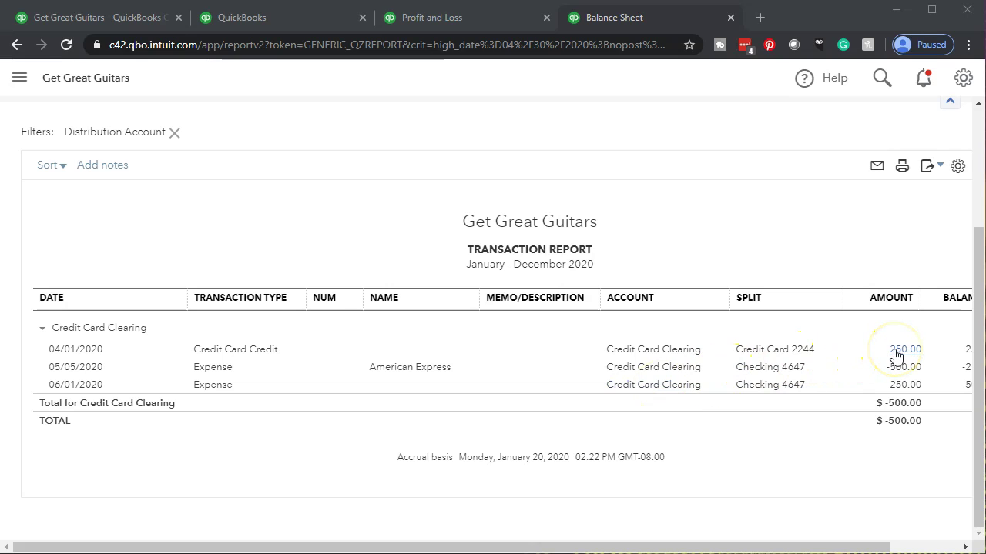
left_click(900, 391)
- Switch to the Credit Card.xlsx workbook in Excel and check the customer payment and the April 30 balance on the statement
key("alt+Tab")
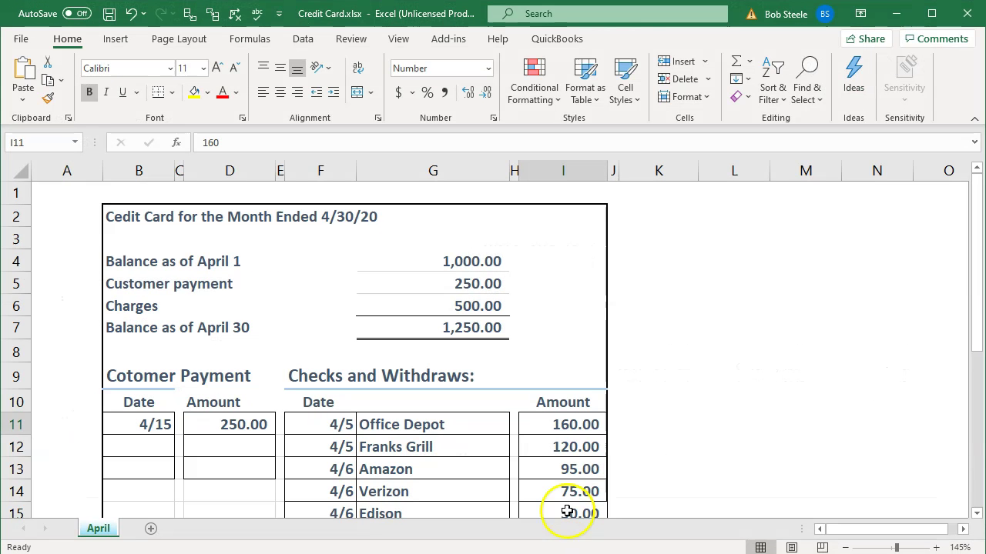
left_click(483, 287)
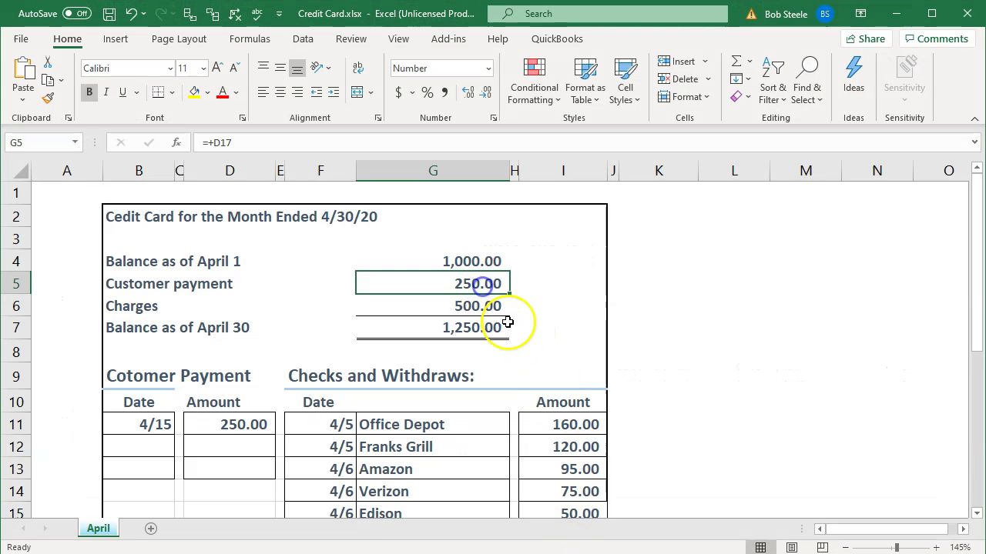
left_click(499, 331)
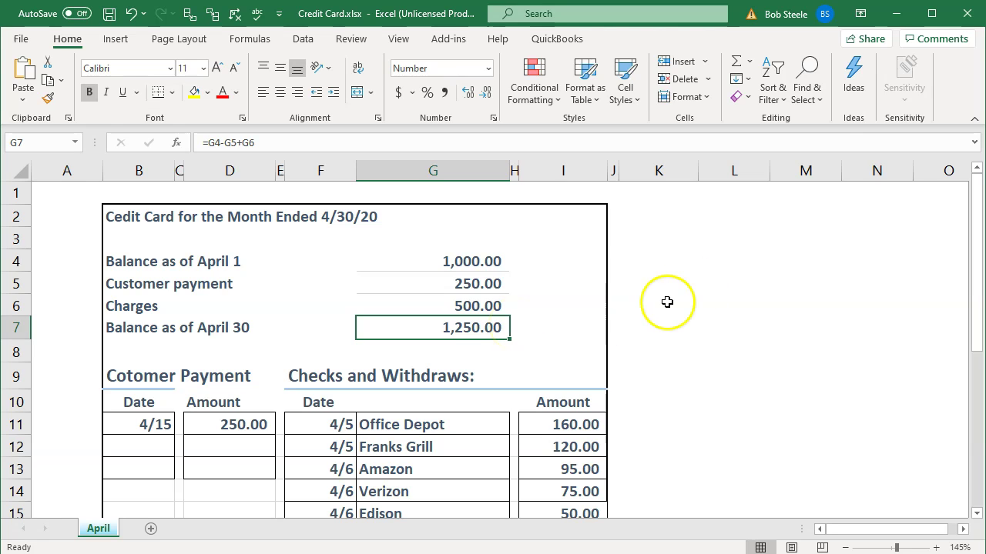
left_click(896, 15)
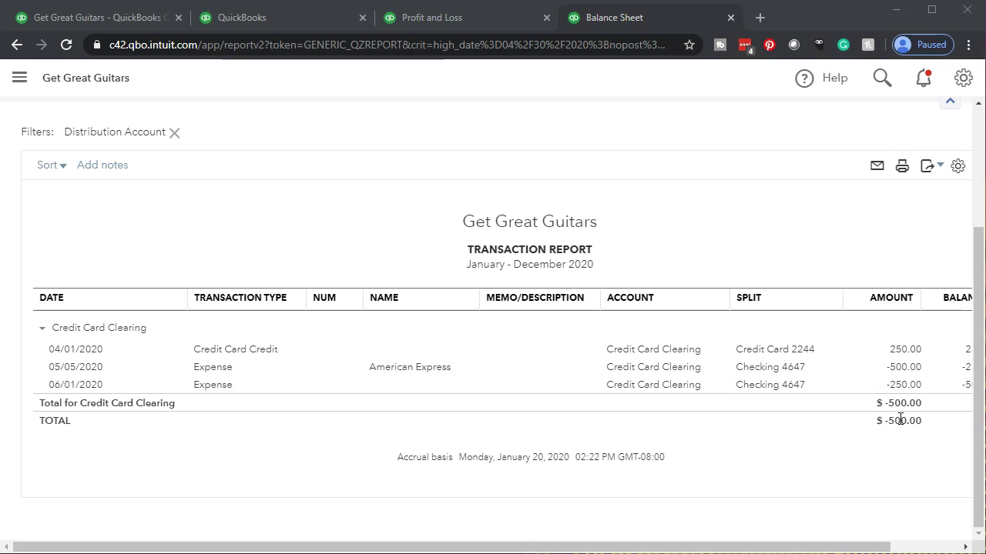
- Review the Credit Card 2244 reconciliation report for 04/30/2020 against the Excel statement, including cleared transactions and uncleared charges after that date
left_click(492, 548)
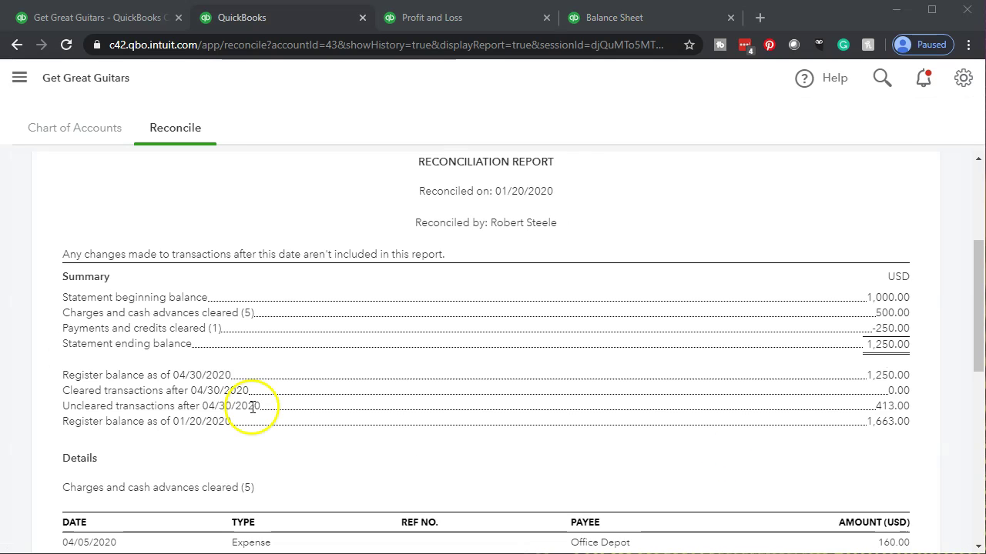
scroll(249, 411, "up", 3)
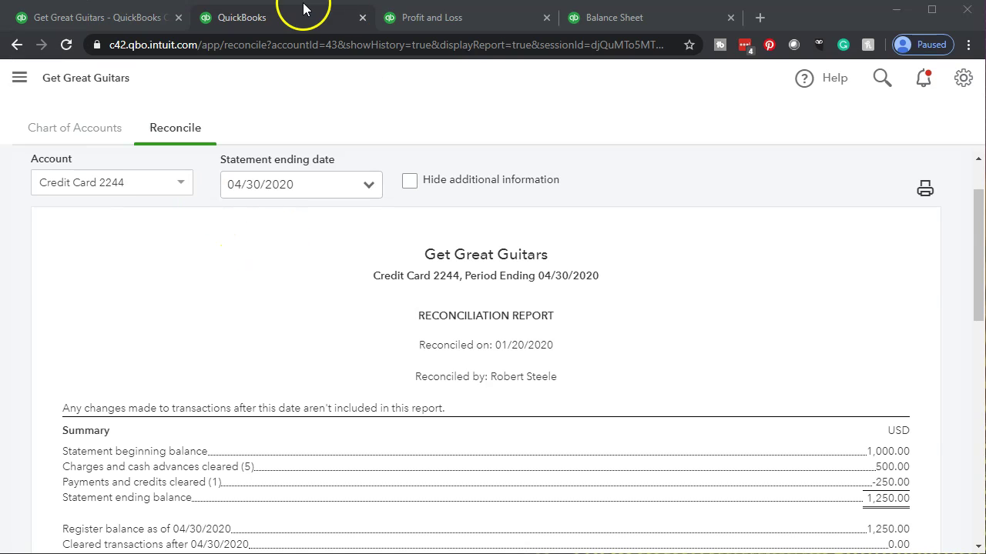
scroll(279, 277, "down", 2)
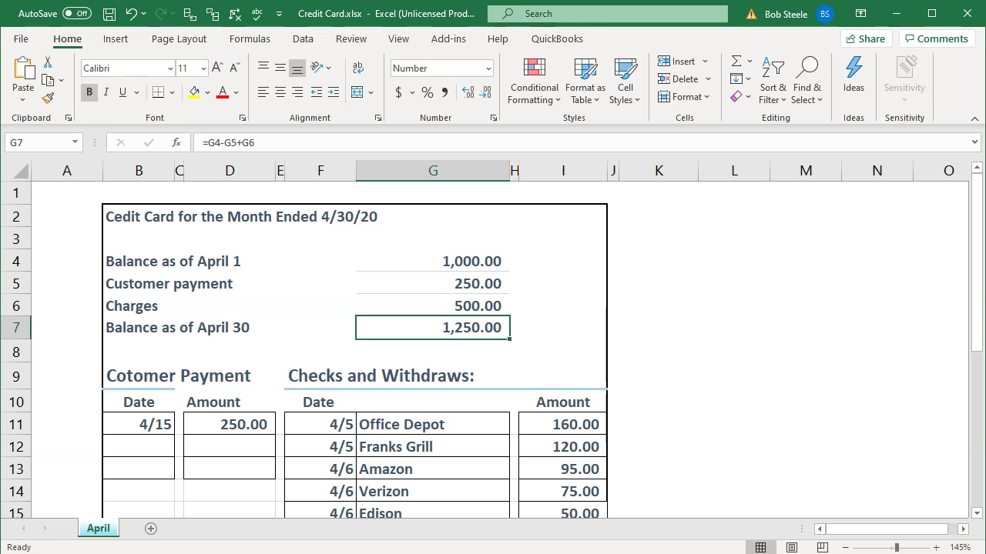
left_click(467, 262)
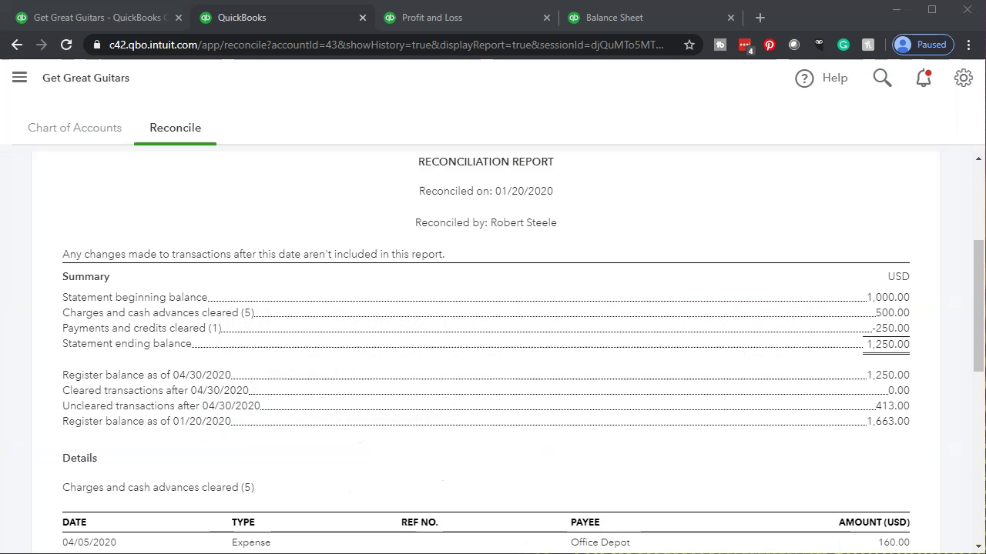
scroll(621, 442, "down", 1)
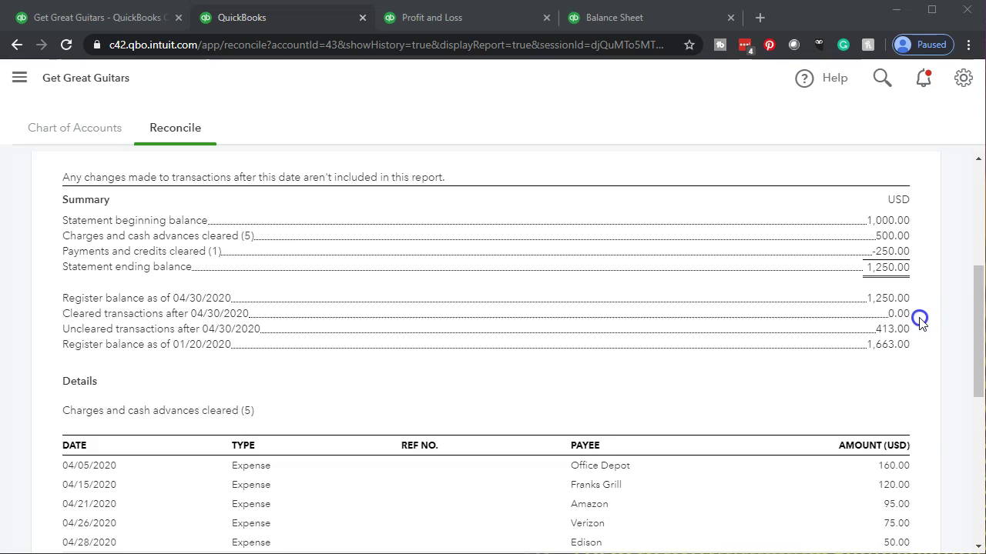
scroll(919, 321, "down", 6)
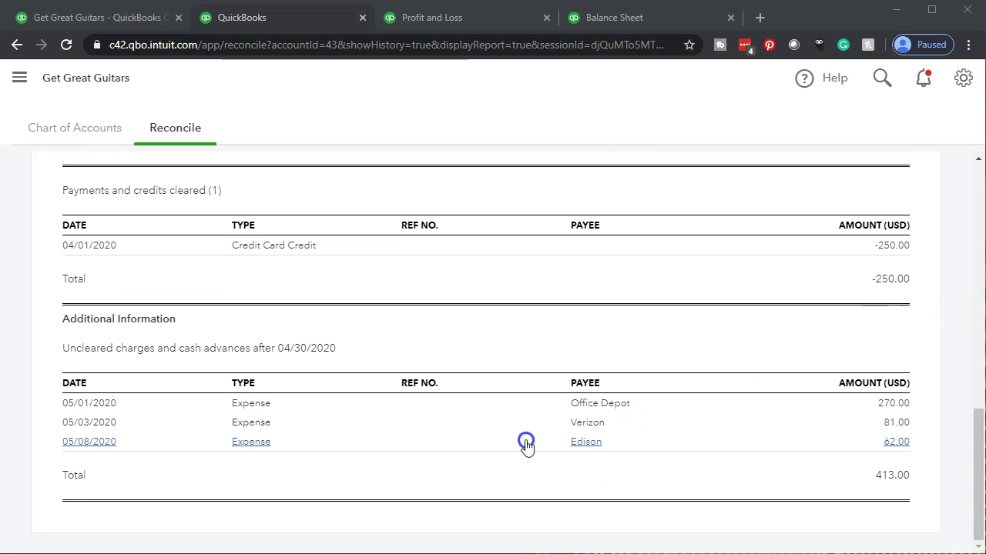
scroll(493, 453, "up", 4)
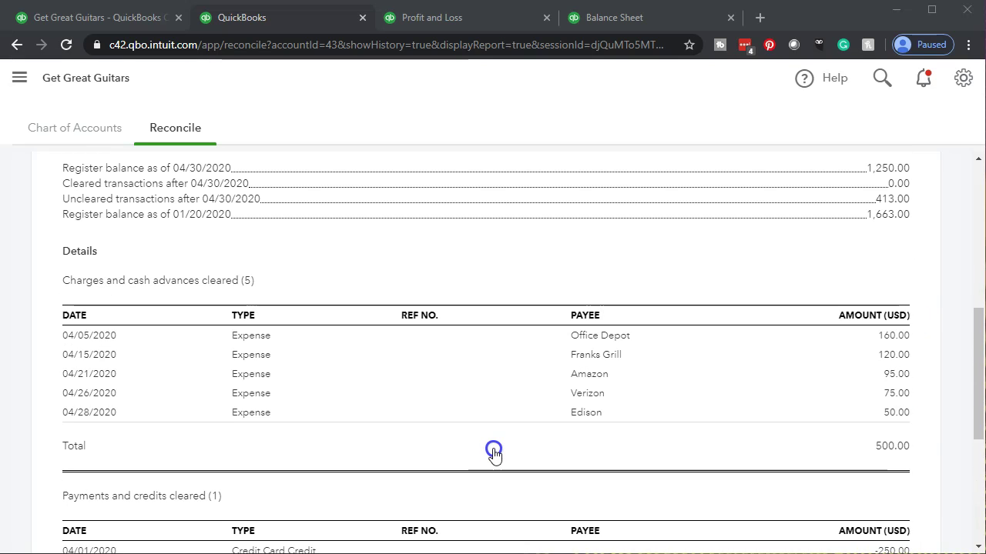